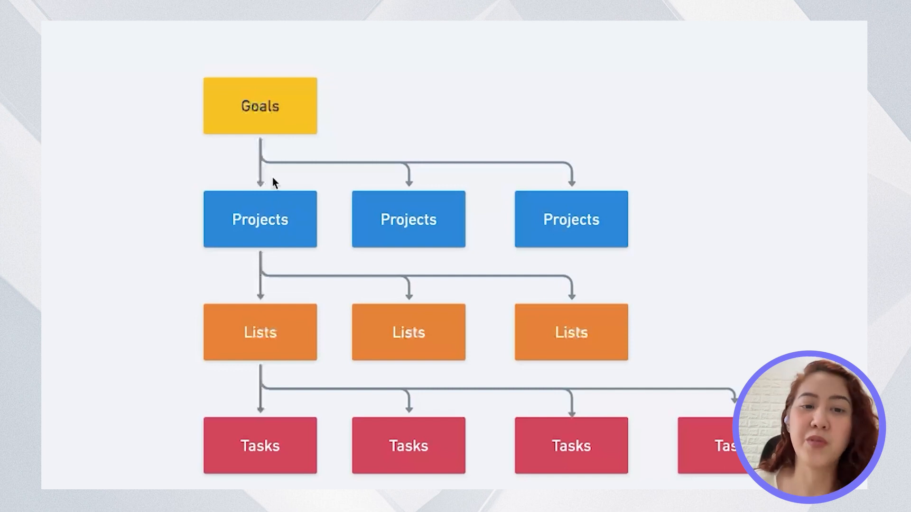
Examine the diagram's hierarchy from Goals through Projects and Lists down to Tasks
click(254, 224)
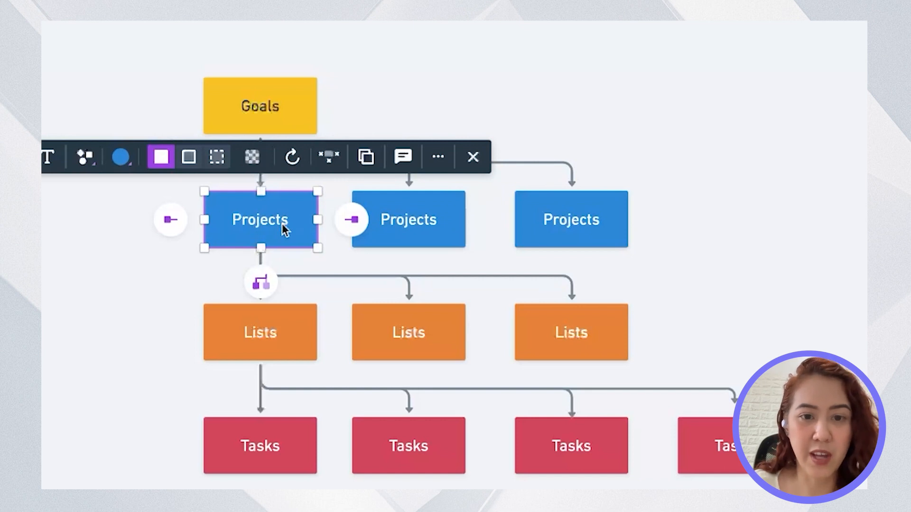
click(380, 221)
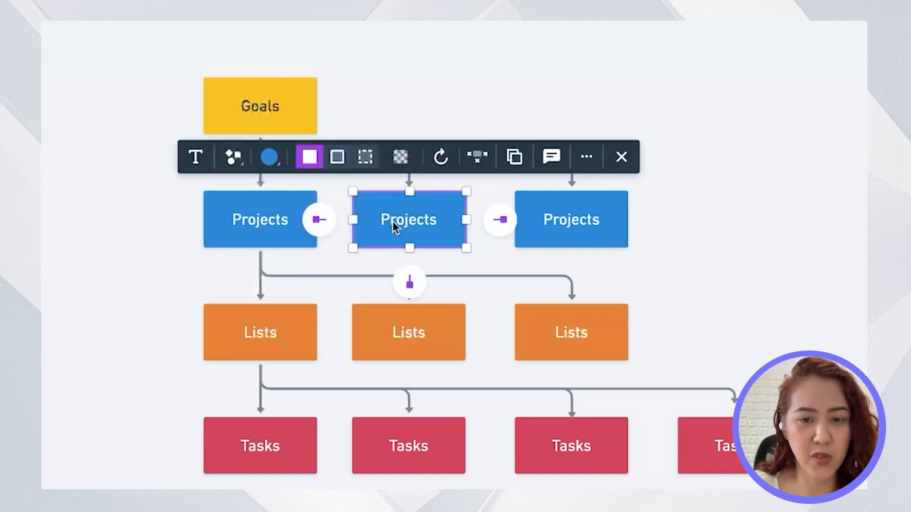
click(564, 223)
click(701, 265)
scroll(701, 266, down, 1)
scroll(701, 266, down, 2)
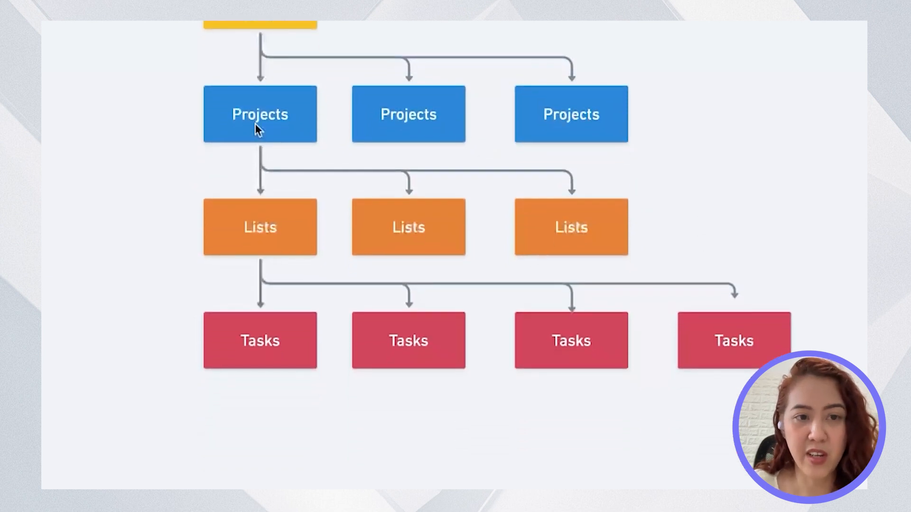
click(274, 214)
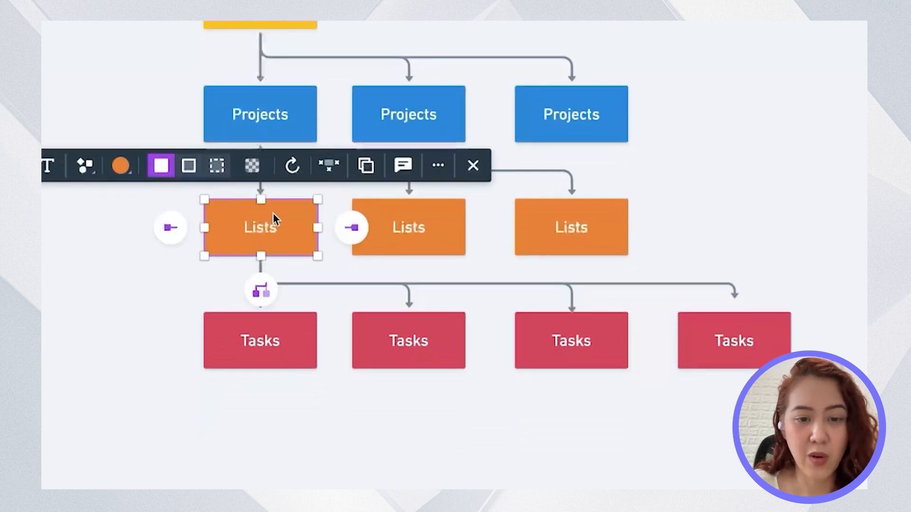
scroll(256, 360, down, 2)
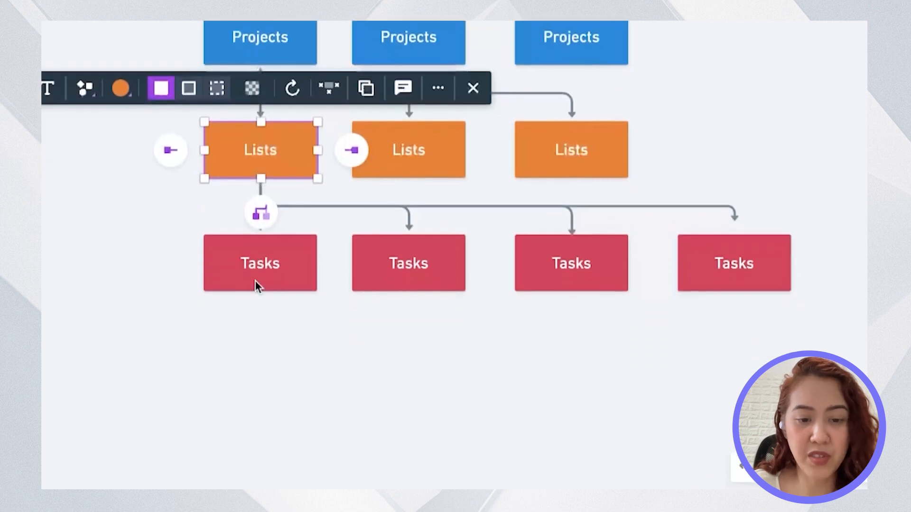
click(256, 284)
click(430, 277)
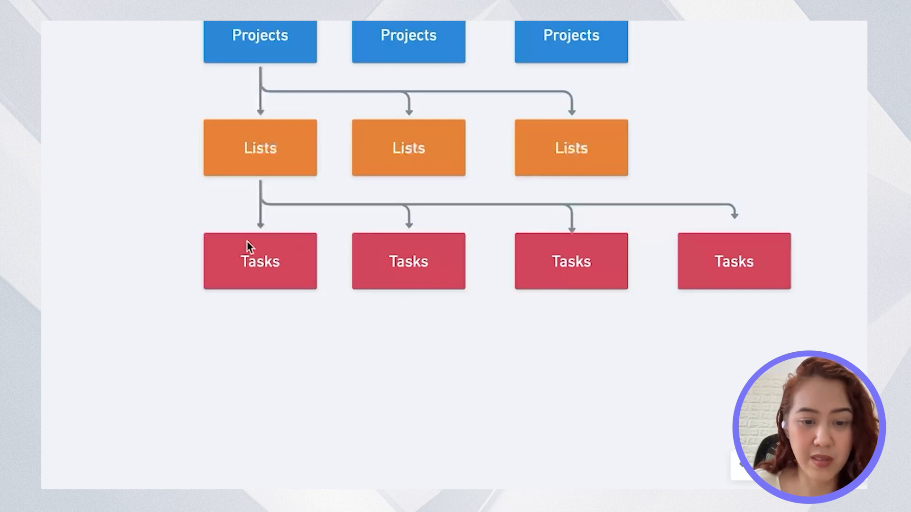
click(246, 263)
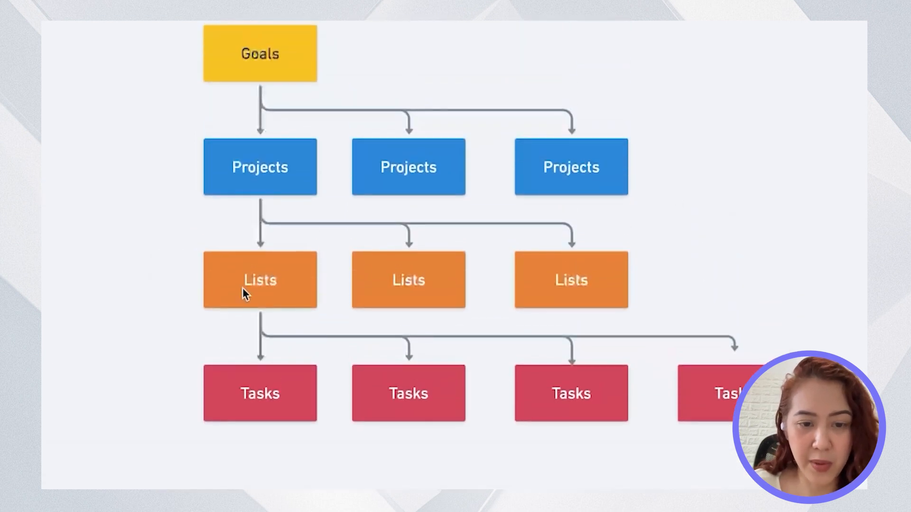
click(244, 291)
click(714, 247)
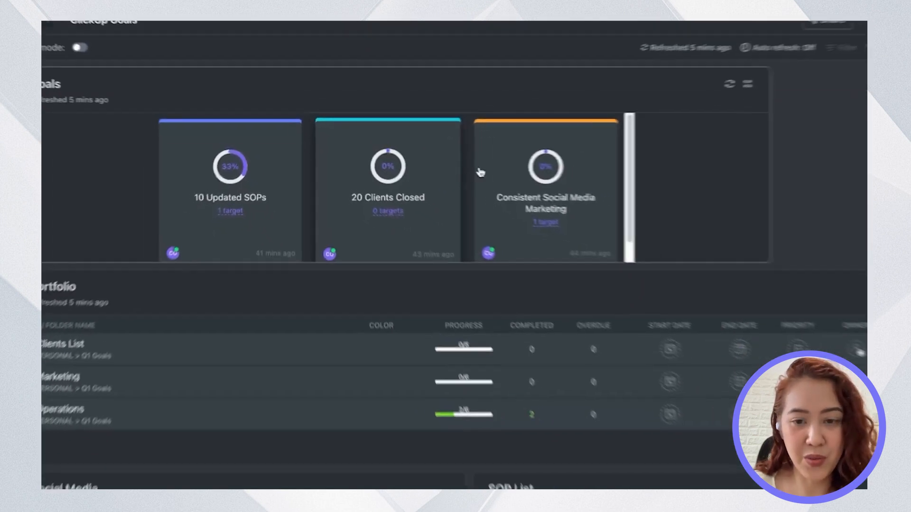
View the Consistent Social Media Marketing goal from the dashboard, then close it to return to the ClickUp Goals dashboard
click(669, 251)
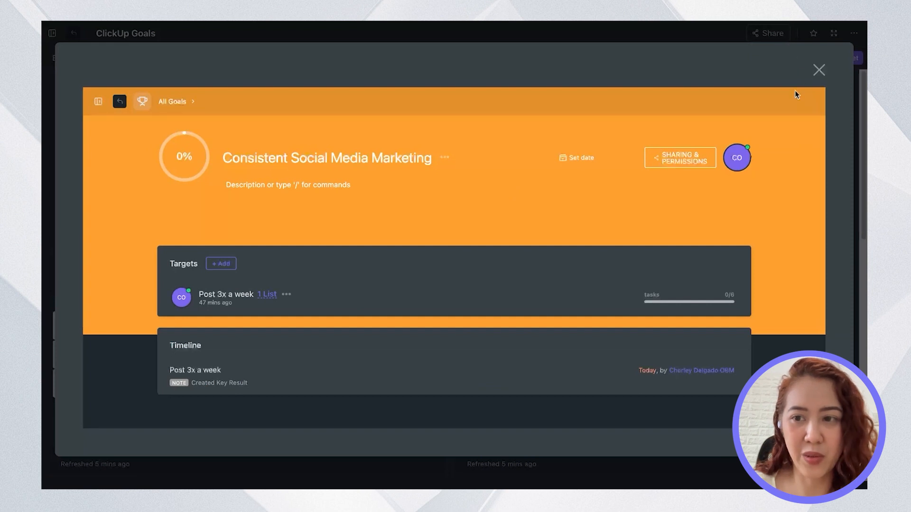
click(818, 71)
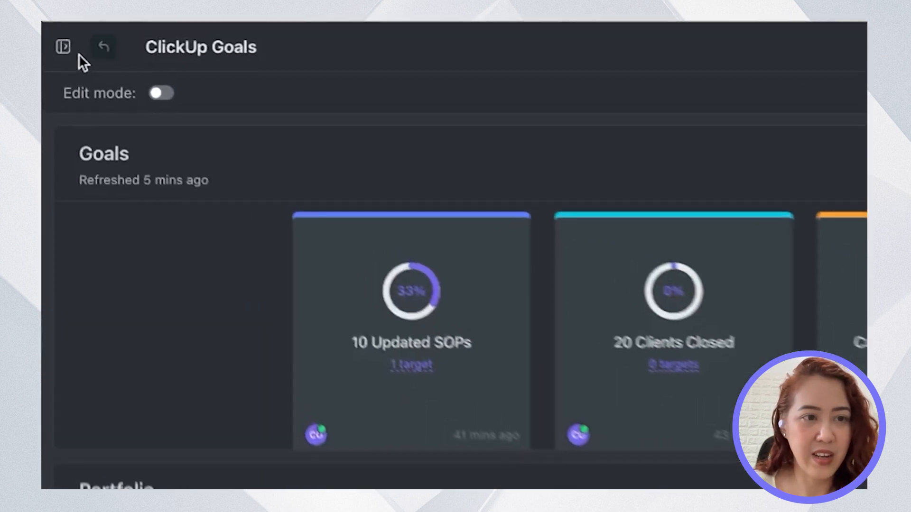
click(52, 33)
scroll(87, 122, up, 3)
scroll(134, 226, up, 5)
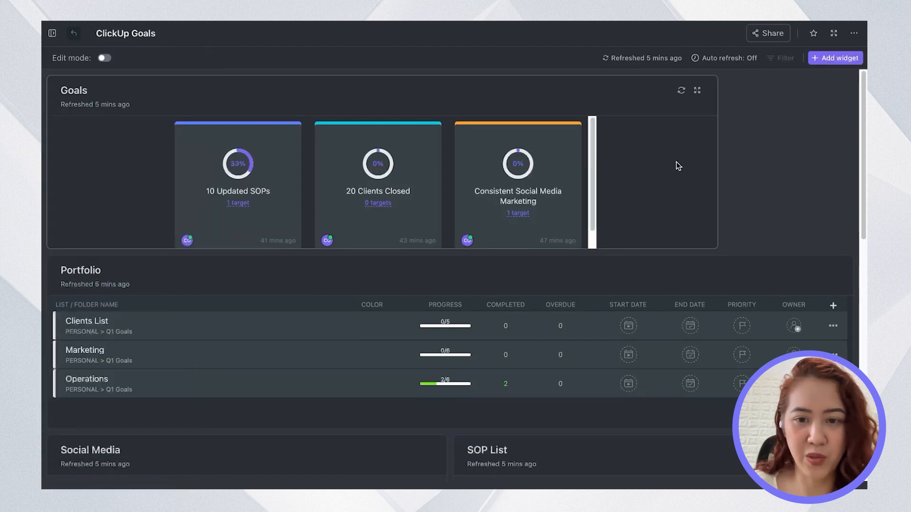
Open the Marketing list linked to the Post 3x a week target of the Consistent Social Media Marketing goal
click(524, 194)
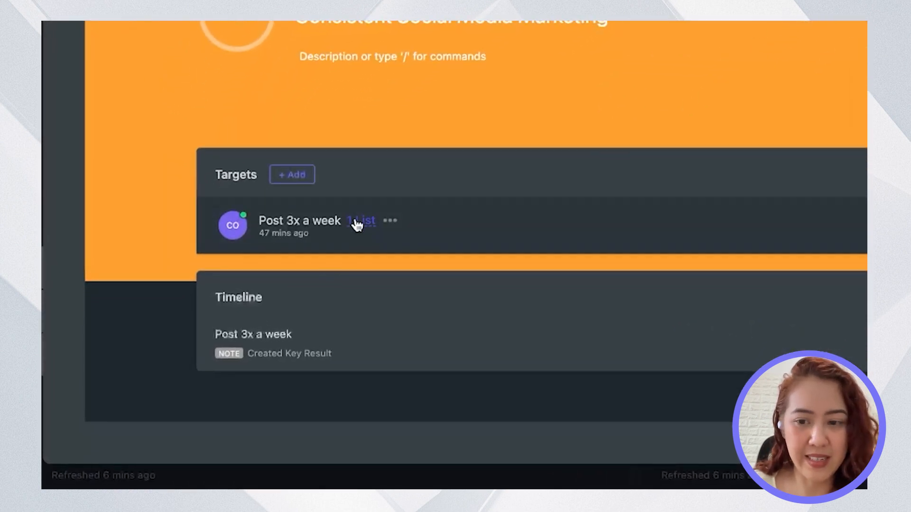
click(359, 221)
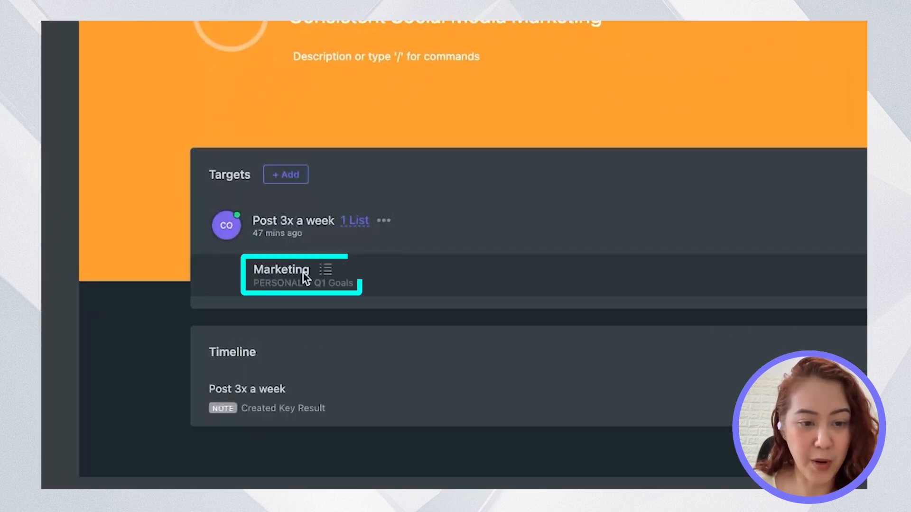
click(290, 271)
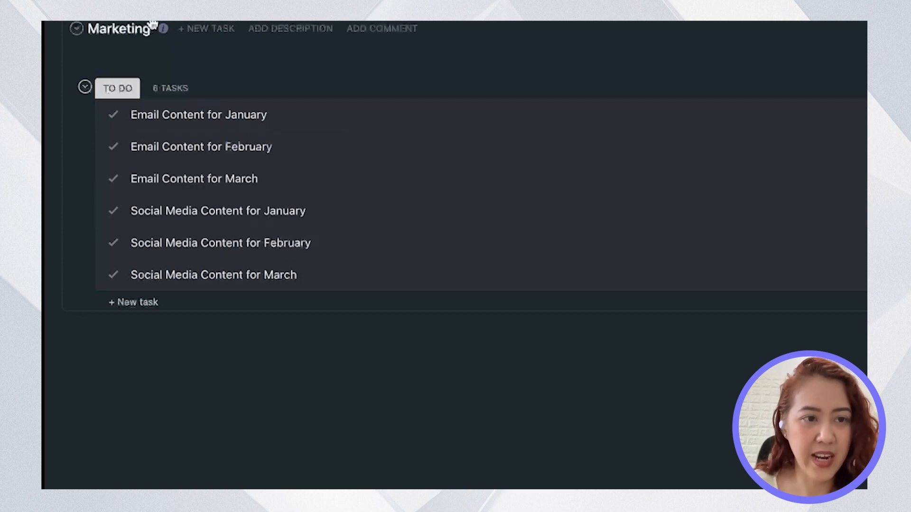
Review the Marketing list's tasks and follow the goal link inside the Email Content for January task
mouse_move(46, 28)
scroll(205, 267, down, 10)
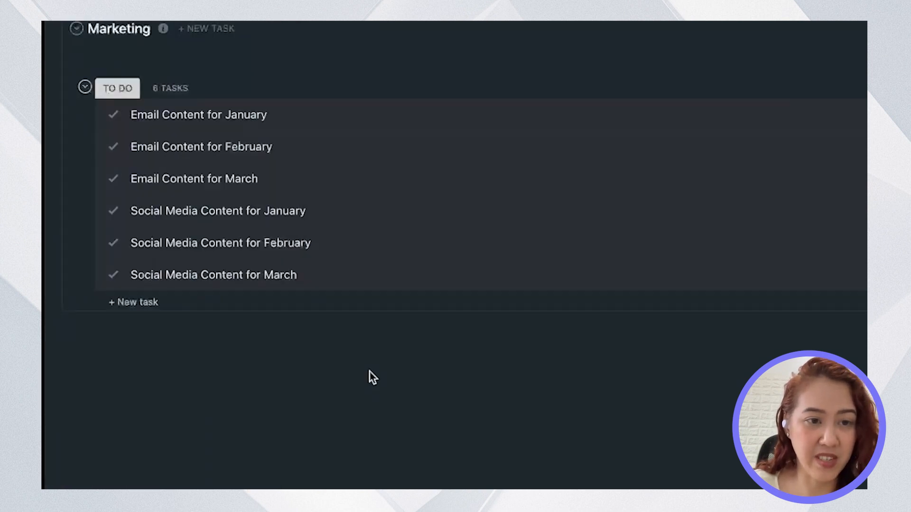
click(161, 114)
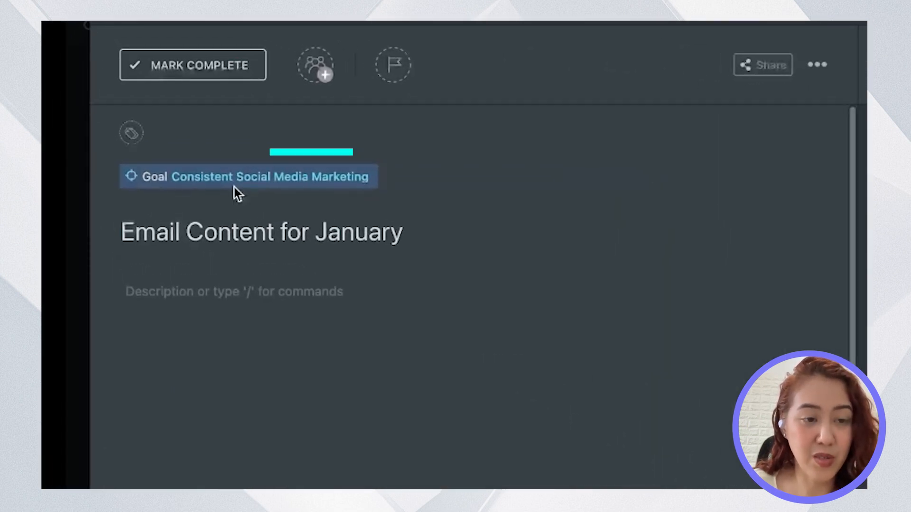
click(234, 184)
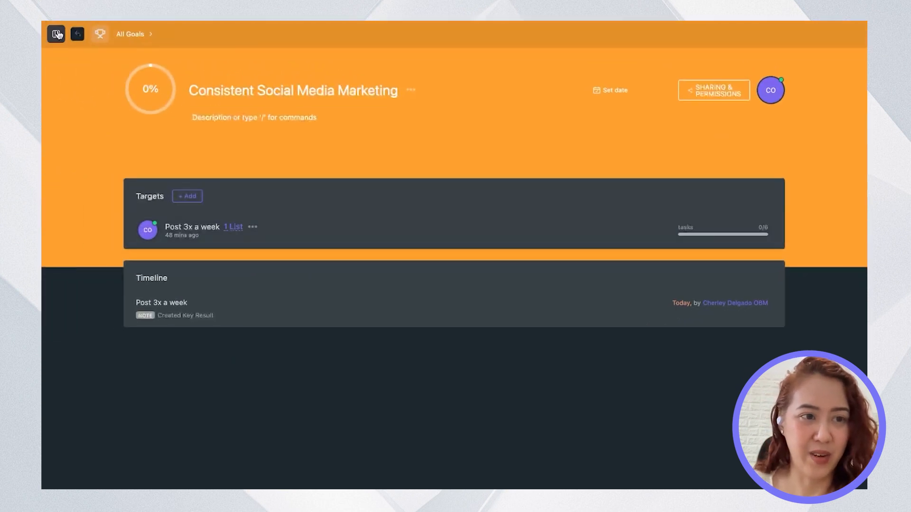
Open the Clients List in the PERSONAL space's Q1 Goals folder and check the Client 1 task for a linked goal
mouse_move(79, 298)
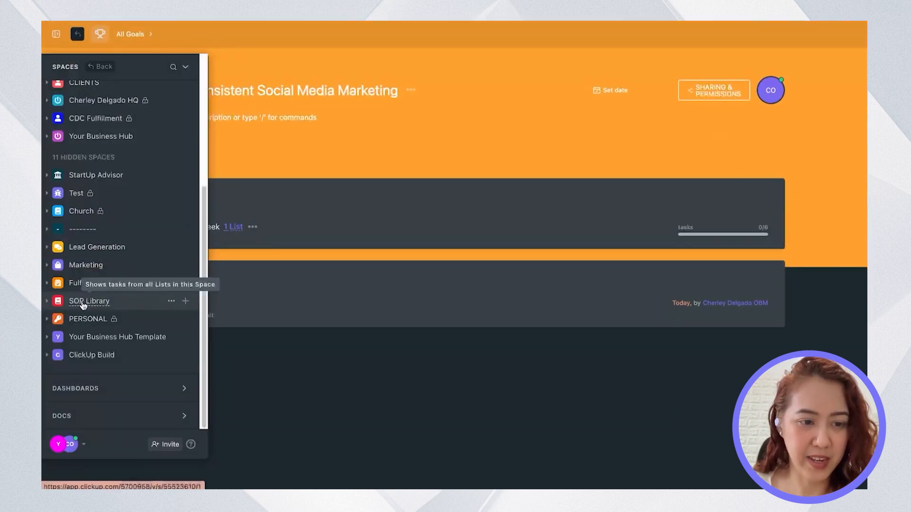
click(46, 323)
click(62, 305)
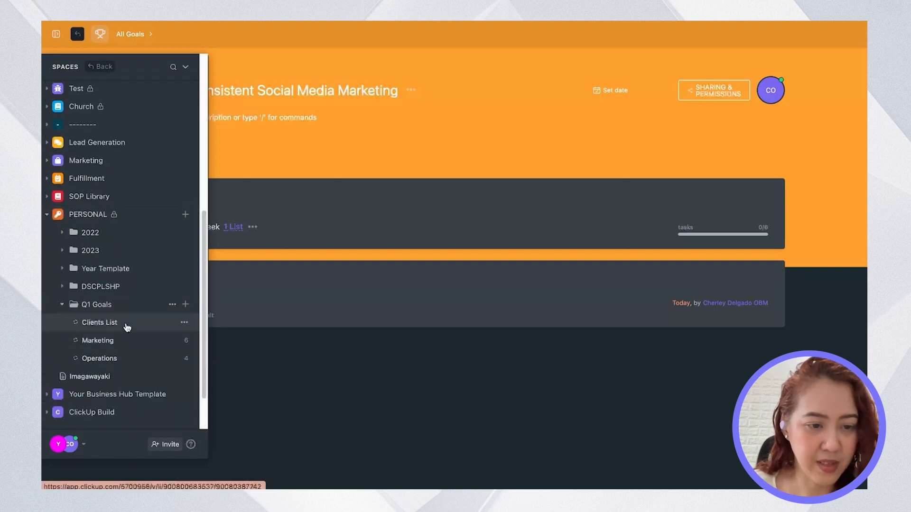
click(126, 323)
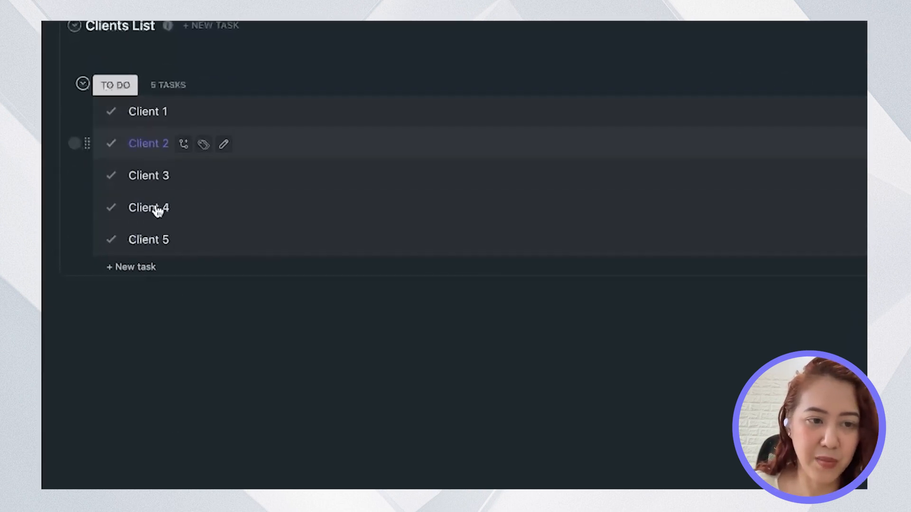
click(149, 117)
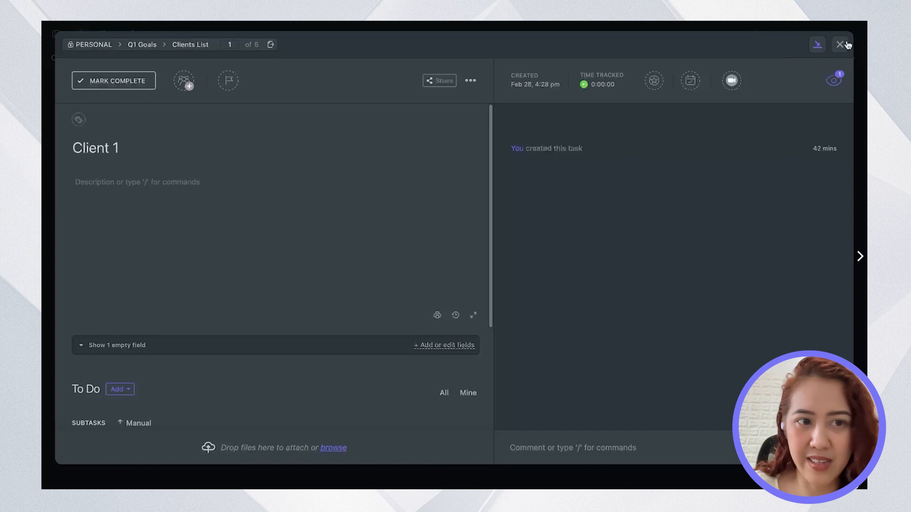
click(840, 45)
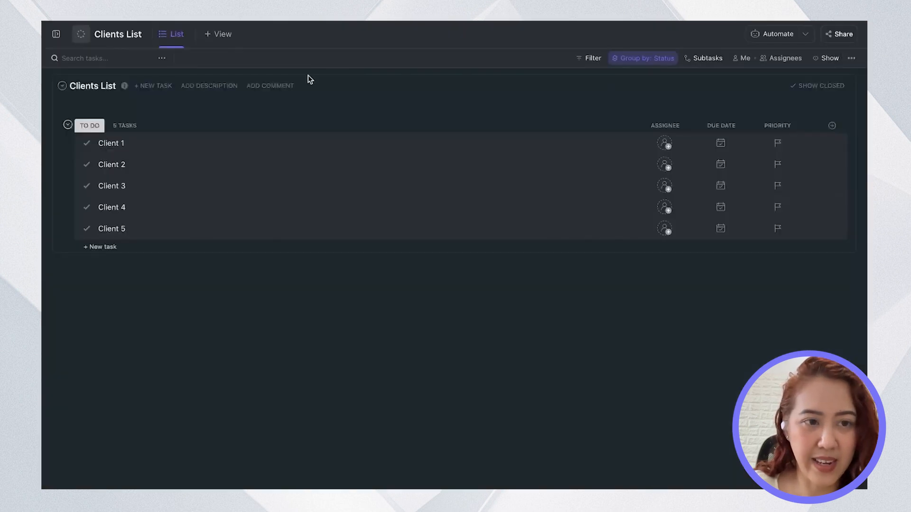
Return to the ClickUp Goals dashboard and open the 20 Clients Closed goal
mouse_move(56, 35)
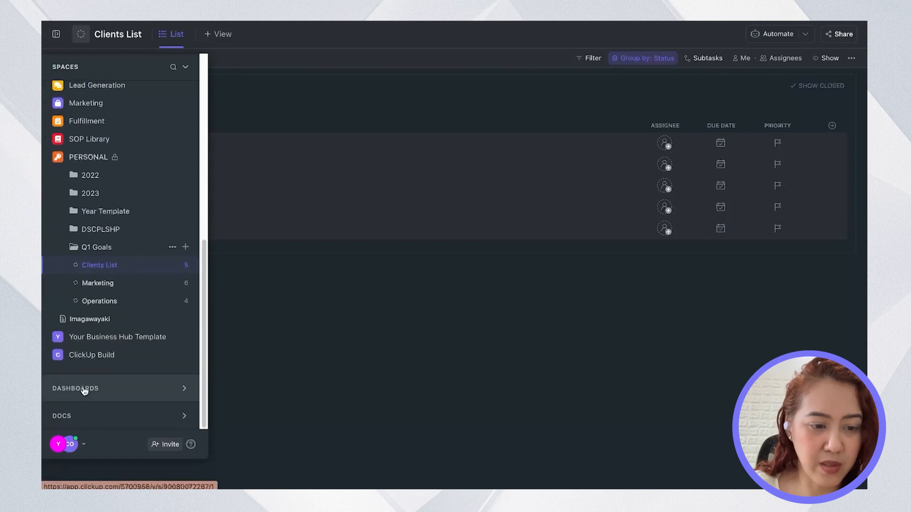
click(56, 389)
click(105, 350)
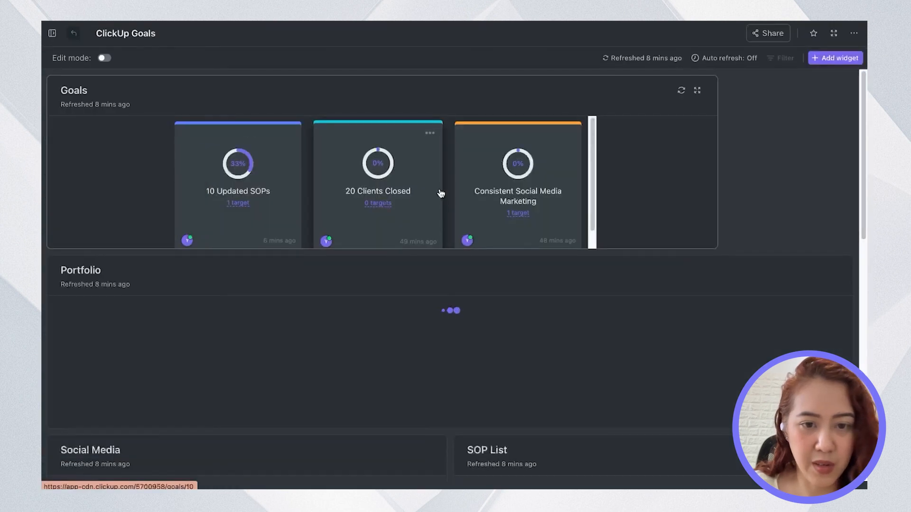
click(386, 205)
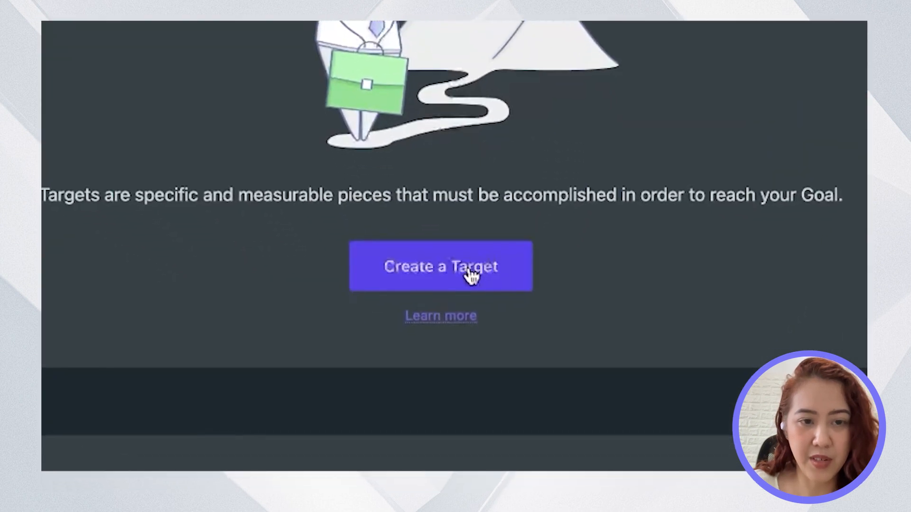
Create a target named "20 Closed Clients" for the goal and assign yourself as its owner
click(472, 272)
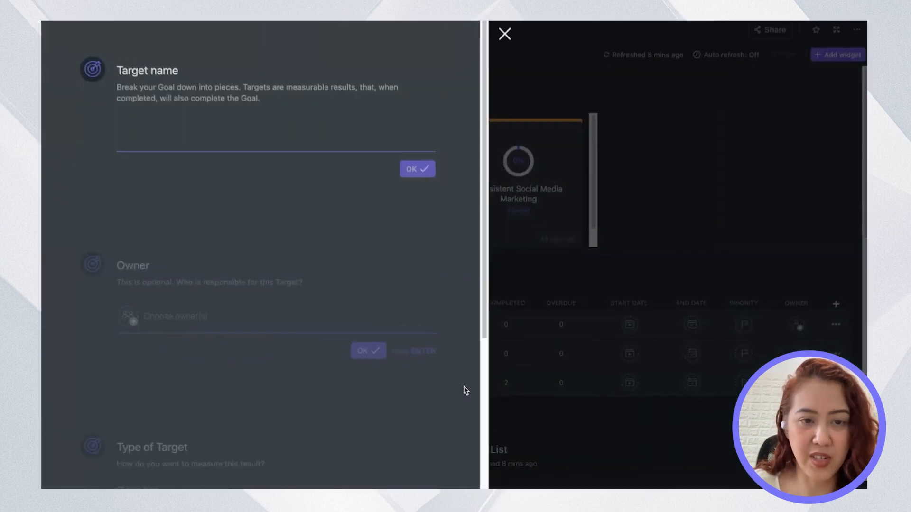
click(182, 134)
text(20 Closed Clients)
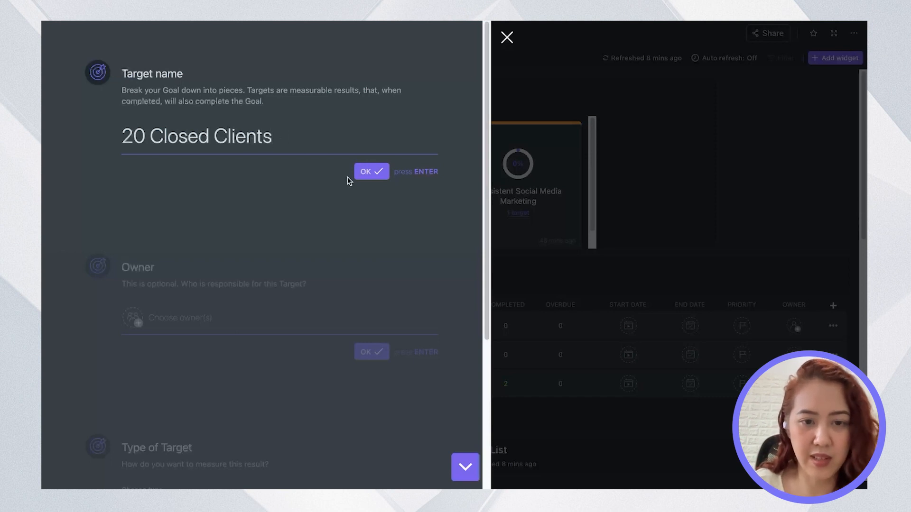
click(365, 171)
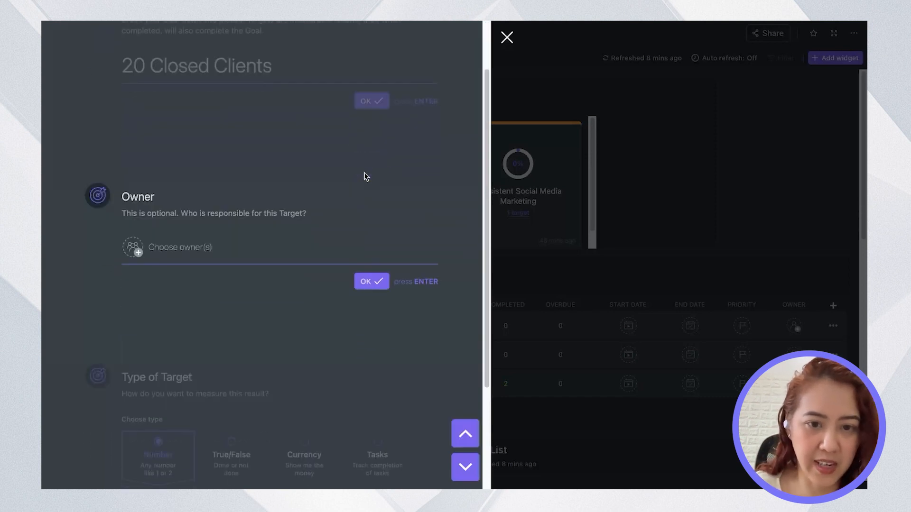
click(141, 118)
click(145, 174)
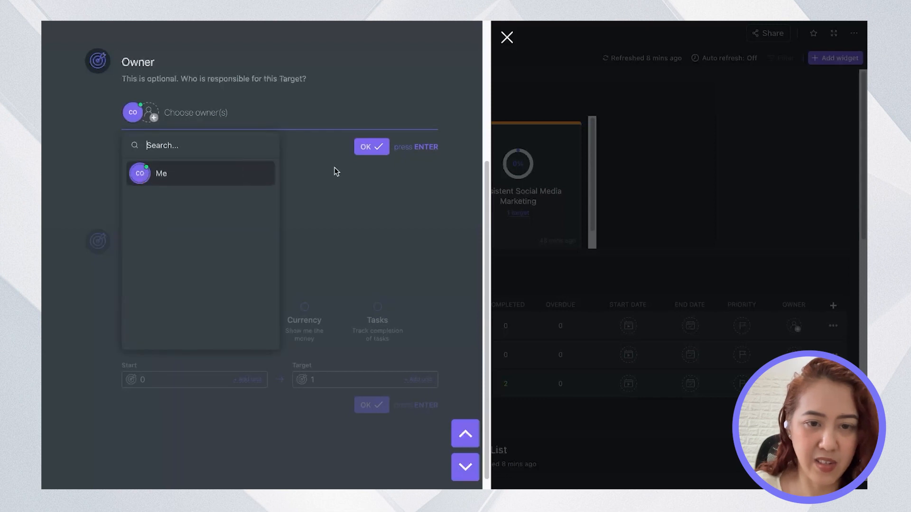
click(365, 149)
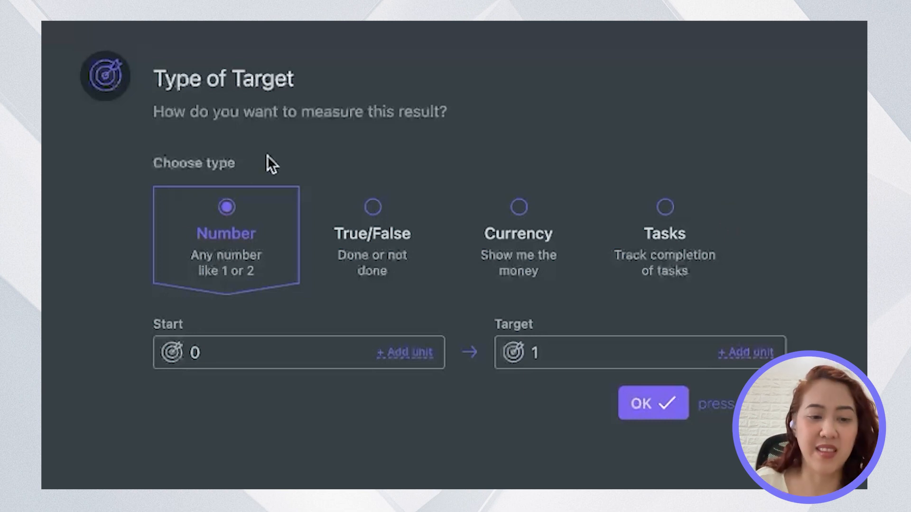
Set the target type to Tasks and link the Clients List from the PERSONAL space's Q1 Goals folder
click(674, 211)
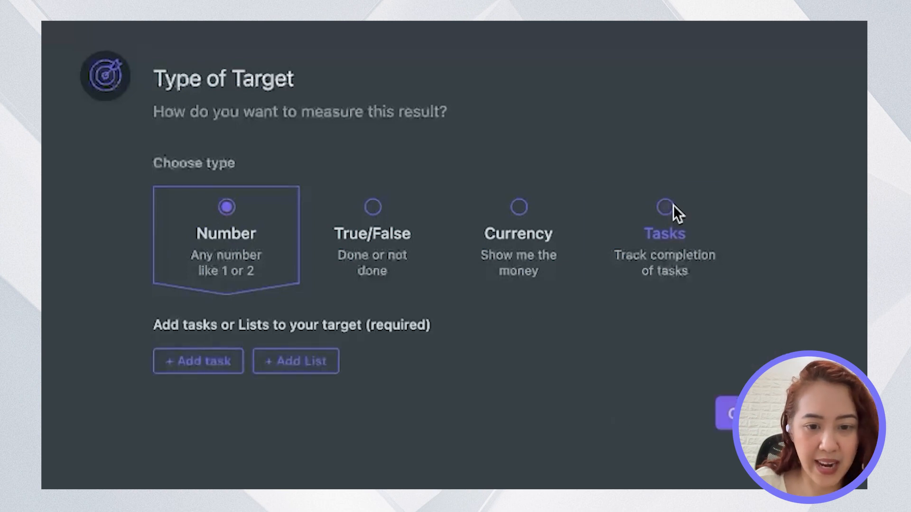
click(294, 363)
scroll(294, 368, down, 6)
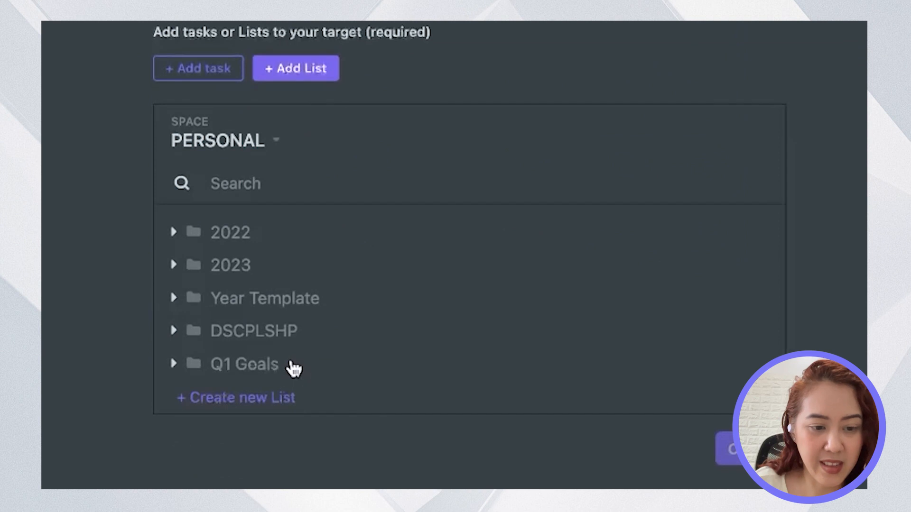
click(169, 366)
scroll(234, 342, down, 2)
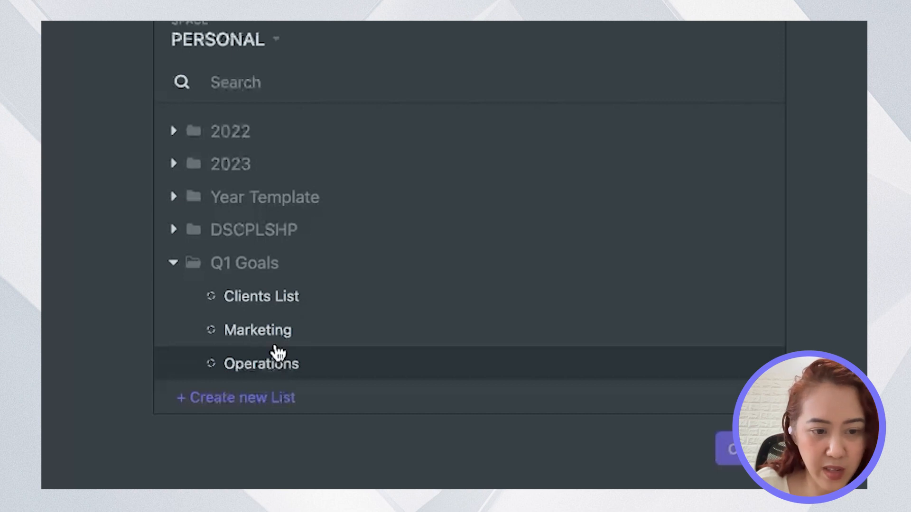
click(285, 309)
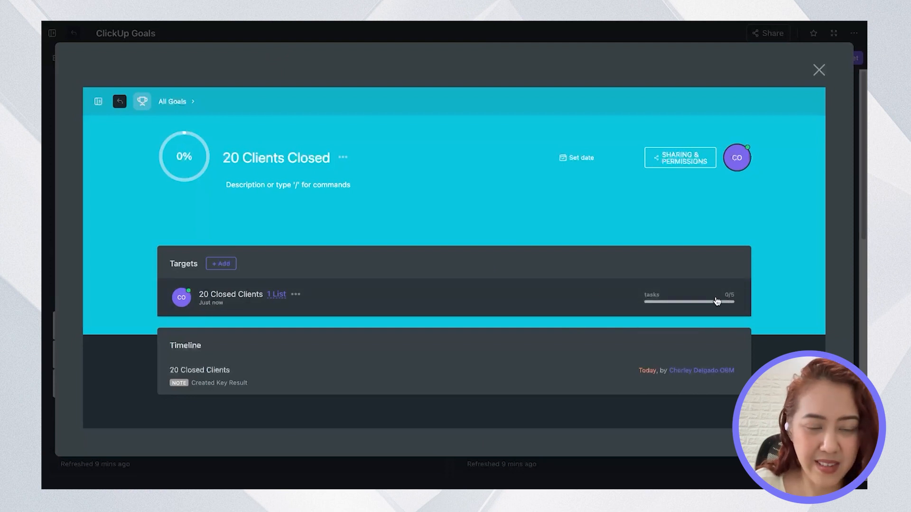
Add a second target to the 20 Clients Closed goal and name it "20 Clients"
click(225, 263)
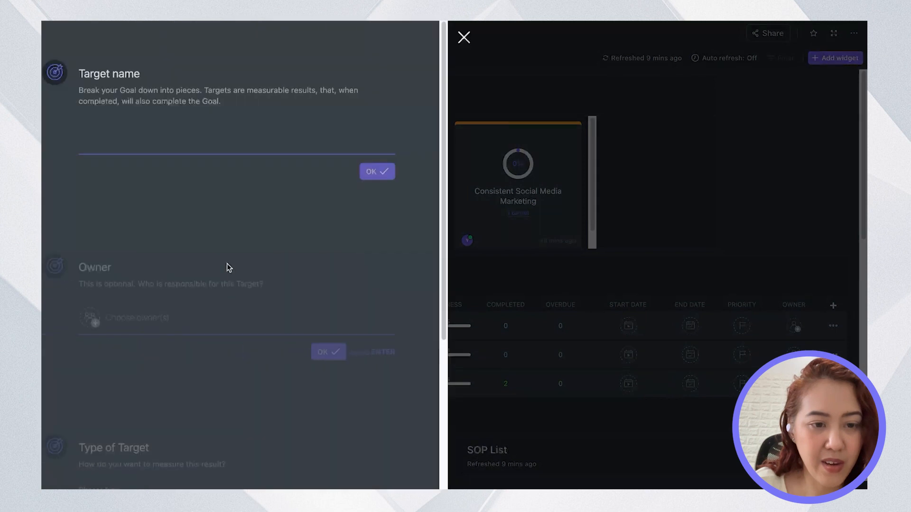
text(5)
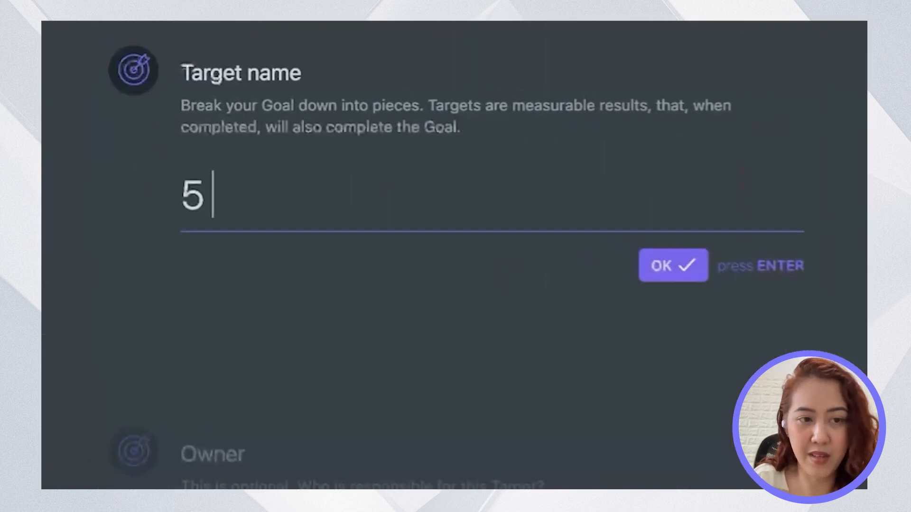
key(super+a)
key(BackSpace)
text(20 Cliebrs)
key(BackSpace)
key(BackSpace)
key(BackSpace)
text(nts)
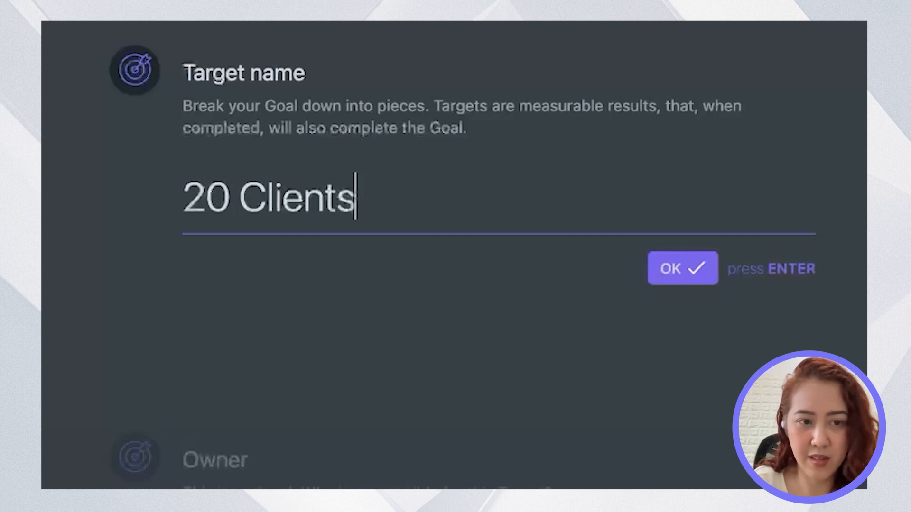
Assign yourself as owner of the 20 Clients target and create it as a Number target with a target value of 20
click(657, 285)
click(204, 164)
click(219, 274)
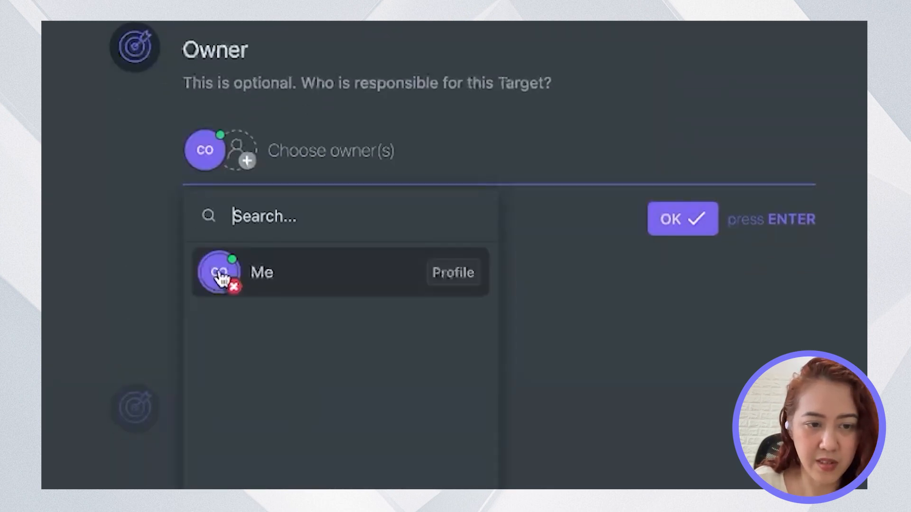
click(689, 224)
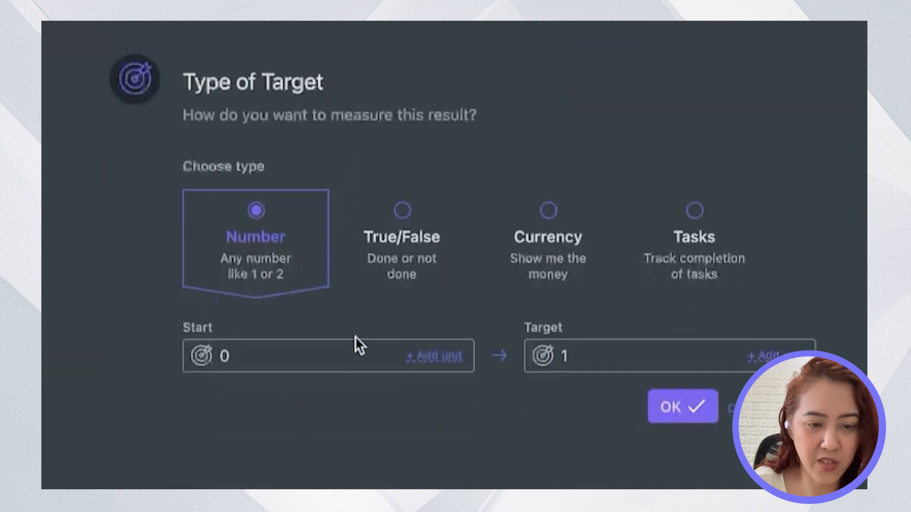
drag(582, 351, 551, 351)
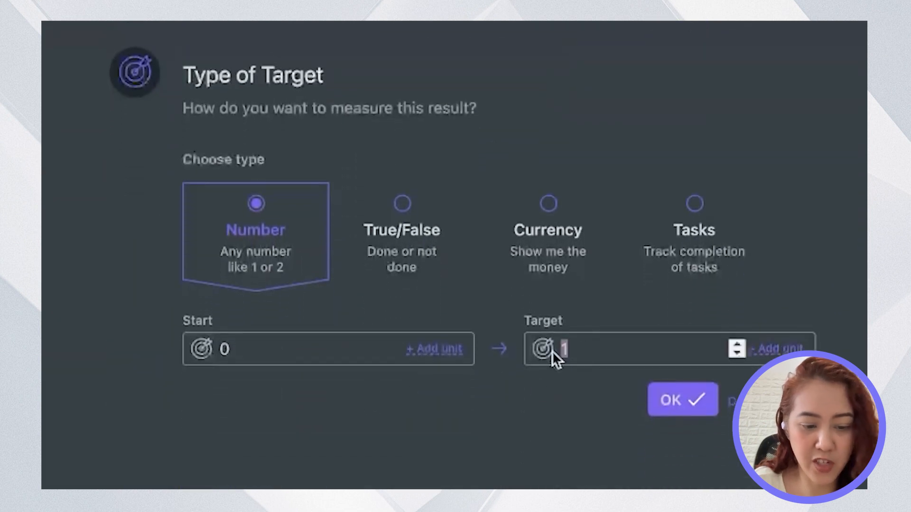
text(20)
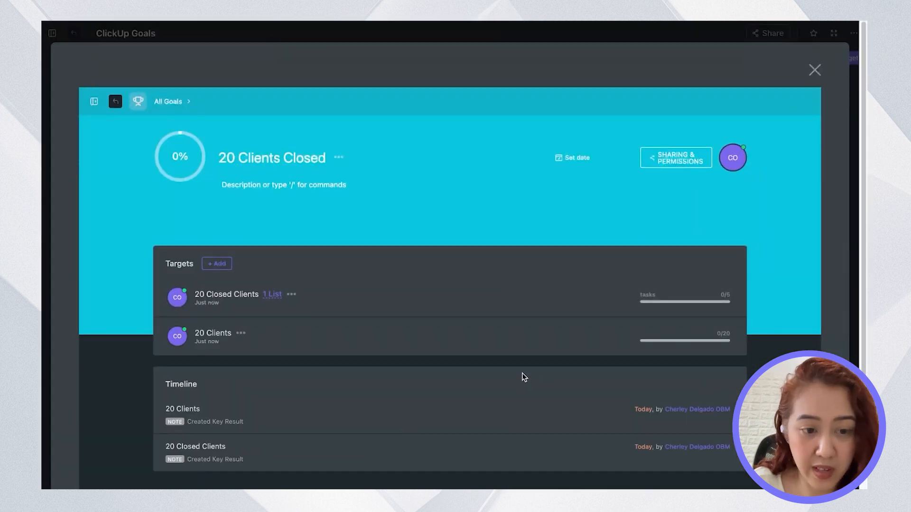
Update the 20 Clients target's current progress to 5
click(721, 339)
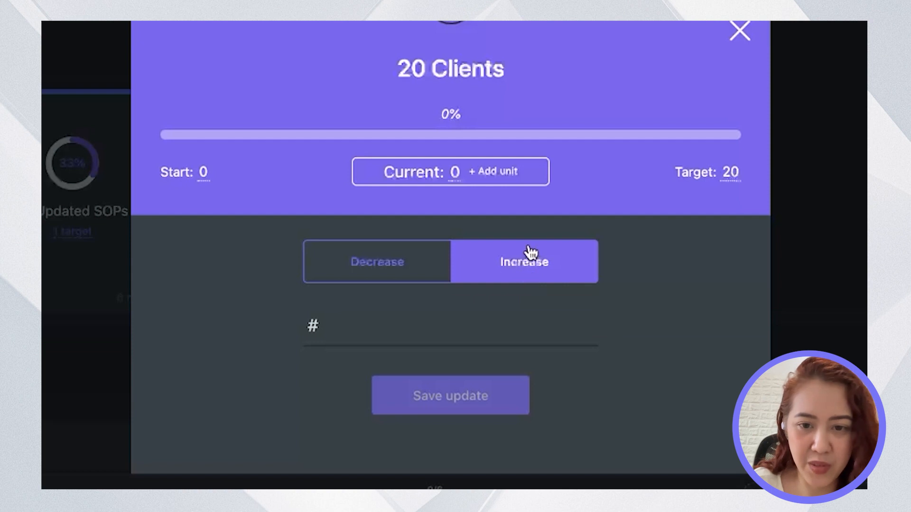
click(456, 174)
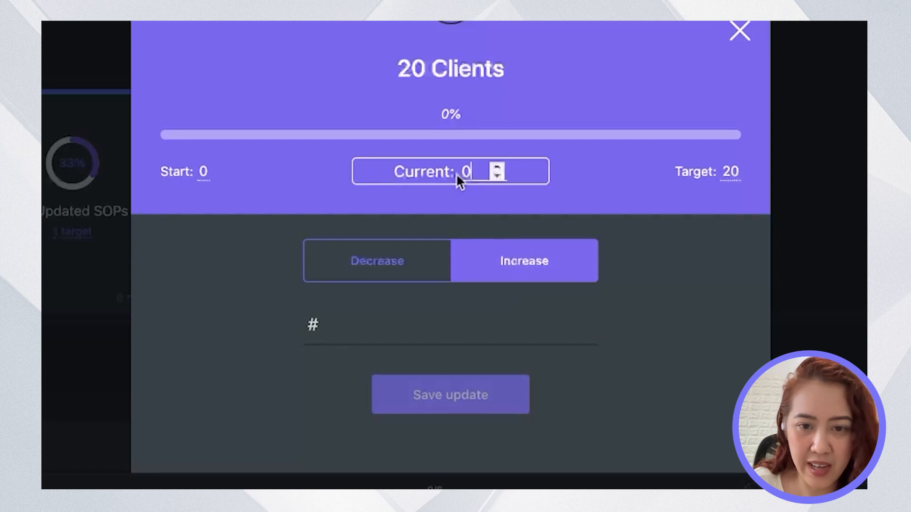
click(497, 167)
click(497, 167)
click(497, 167)
click(497, 167)
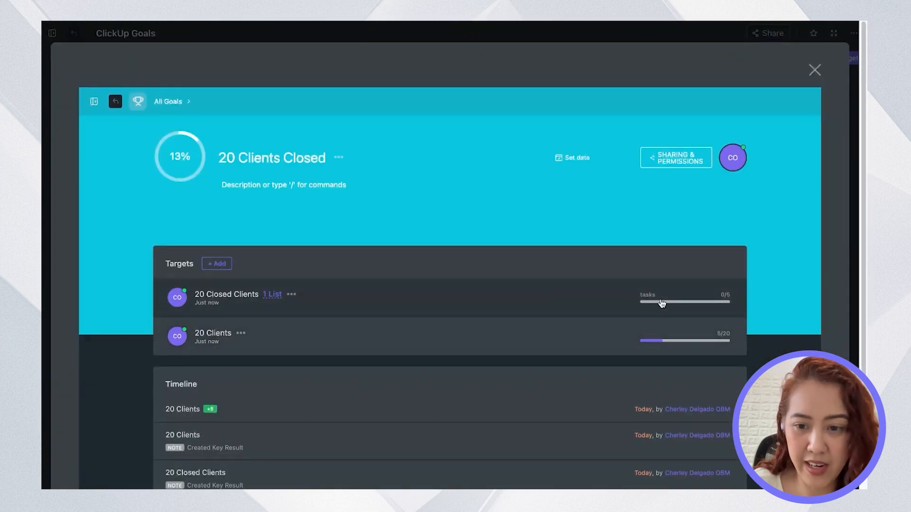
Expand the list linked to the 20 Closed Clients target and open the Clients List from it
click(274, 295)
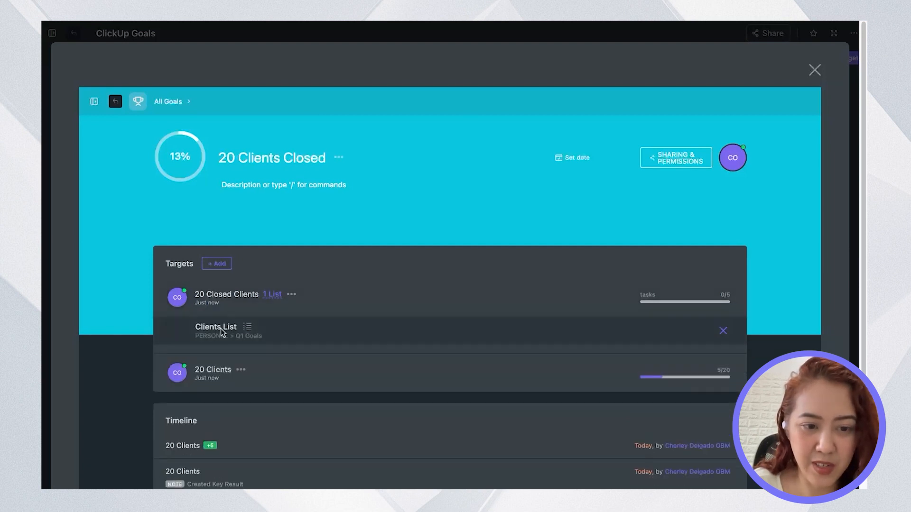
click(249, 329)
click(107, 147)
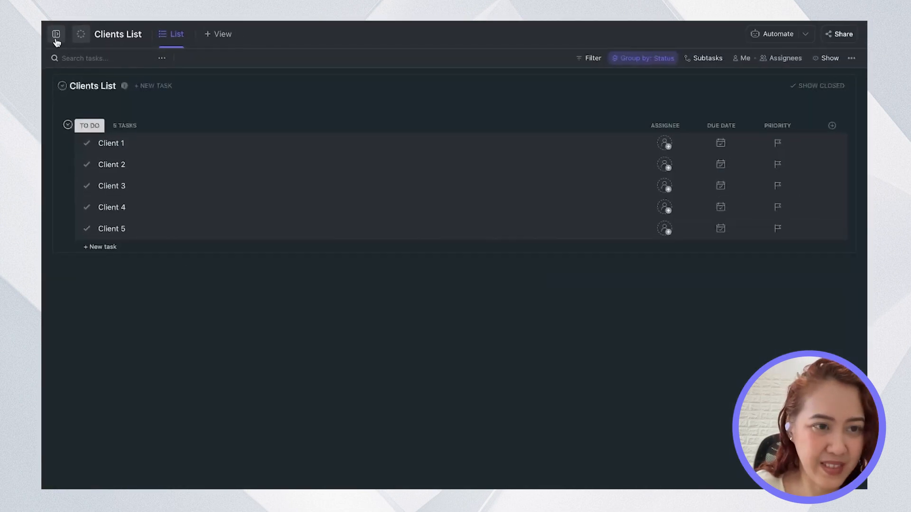
Return to the ClickUp Goals dashboard and check the progress of the 20 Clients Closed goal
click(57, 34)
click(88, 420)
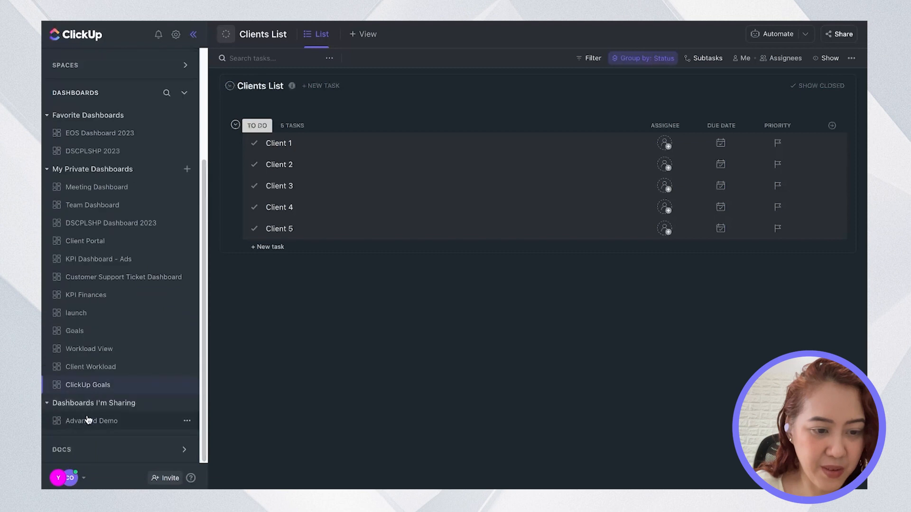
click(71, 387)
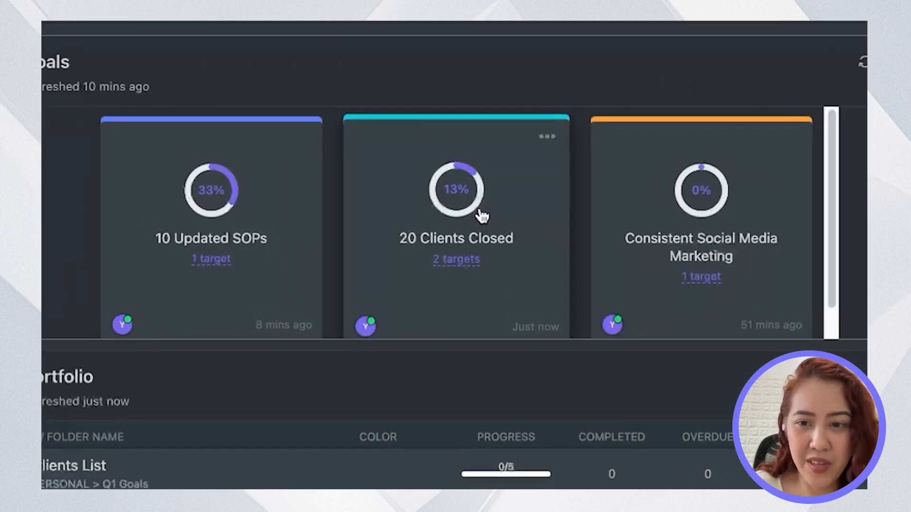
click(44, 33)
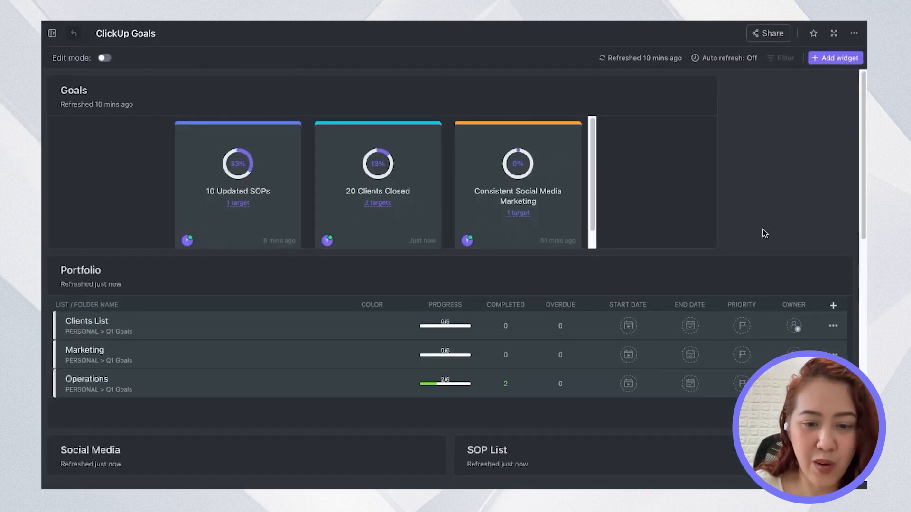
Preview the setup of a new Portfolio widget, browse the lists it can include, and leave without adding it
scroll(766, 233, down, 1)
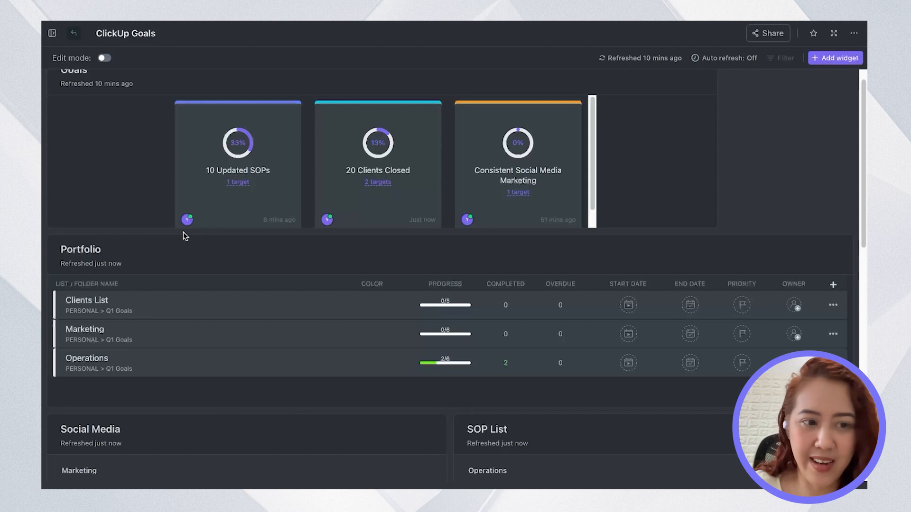
click(838, 60)
text(portfolio)
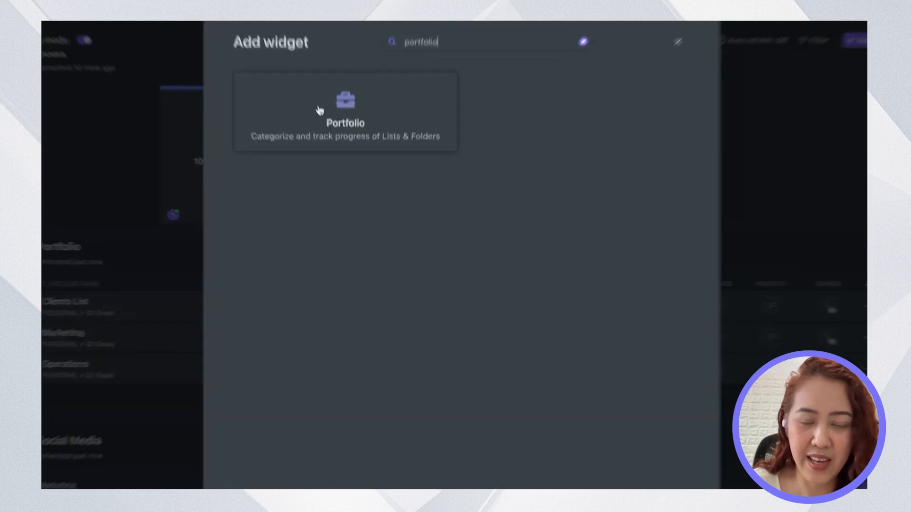
click(322, 123)
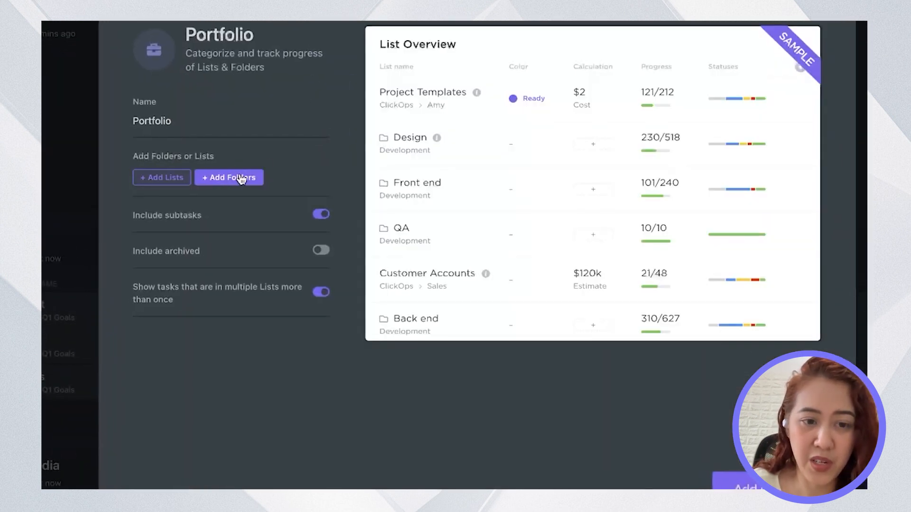
click(173, 178)
scroll(234, 309, down, 2)
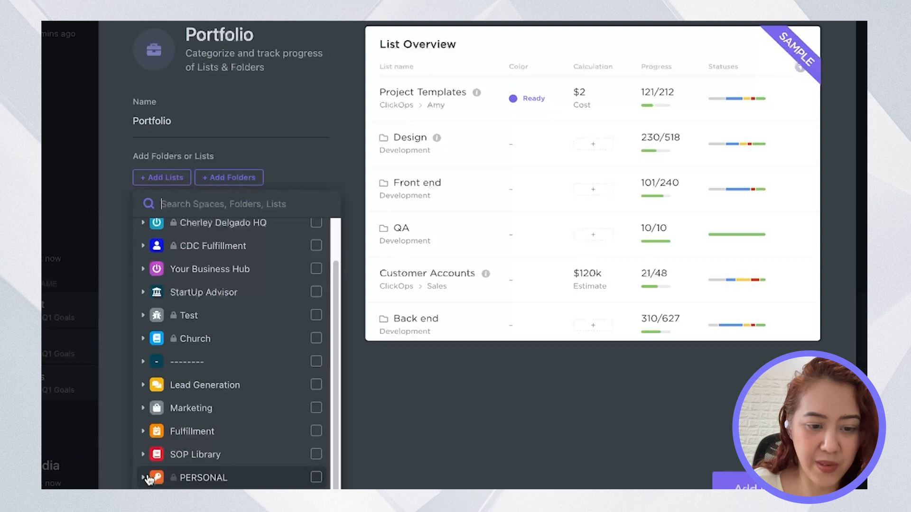
click(549, 403)
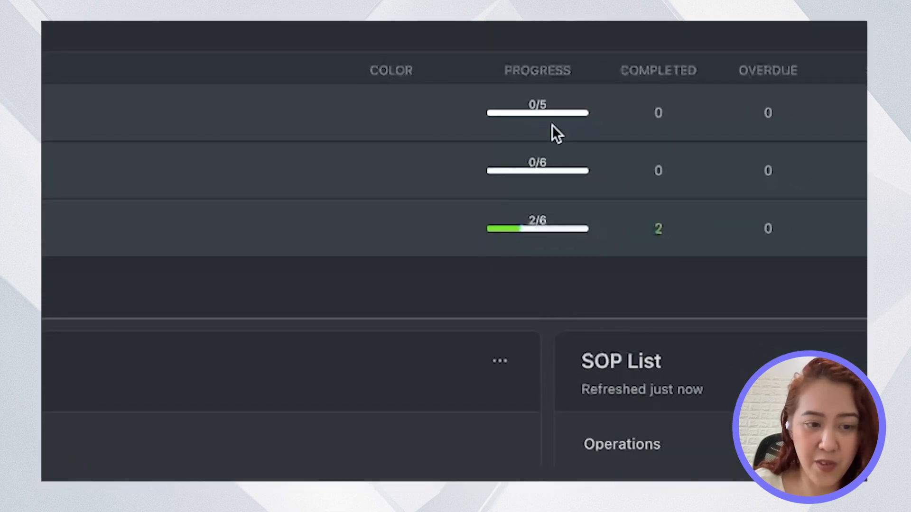
Set the Portfolio colors to ON TRACK for Clients List, IN DANGER for Marketing and OFF TRACK for Operations
mouse_move(376, 128)
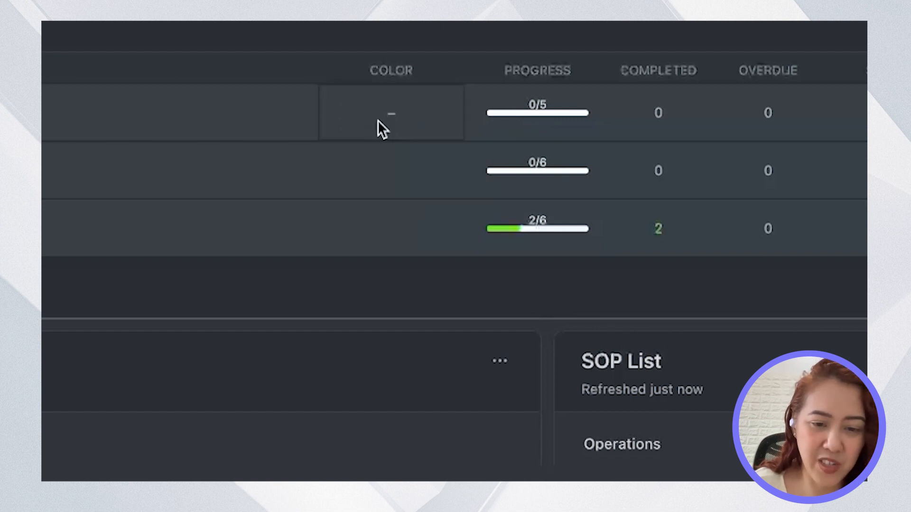
click(379, 128)
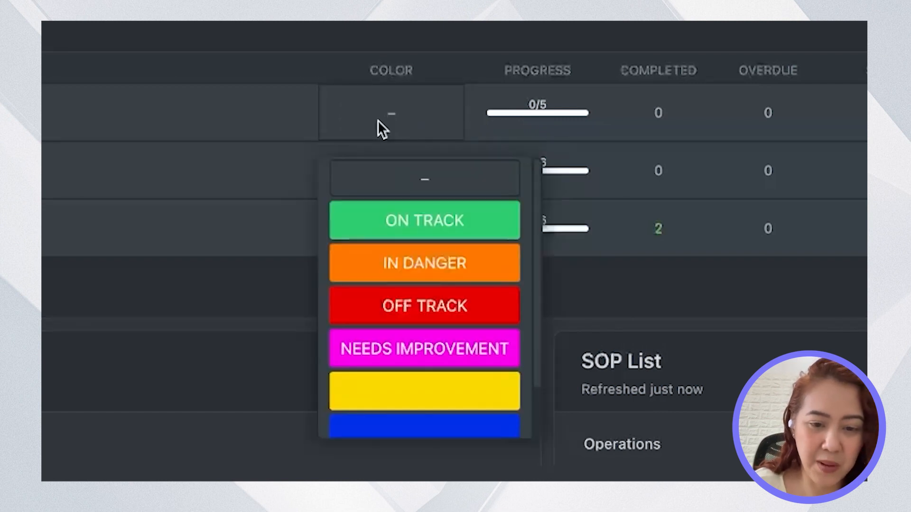
click(378, 209)
click(403, 169)
click(403, 313)
click(380, 227)
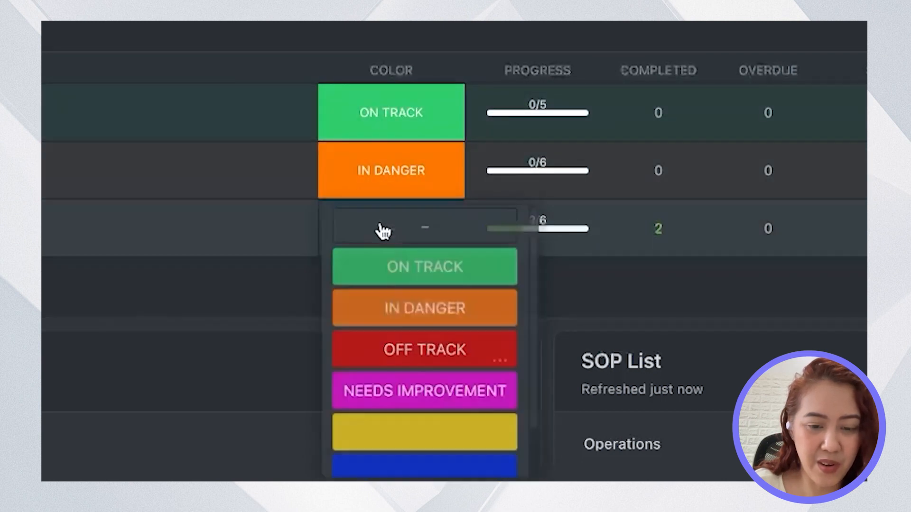
click(393, 351)
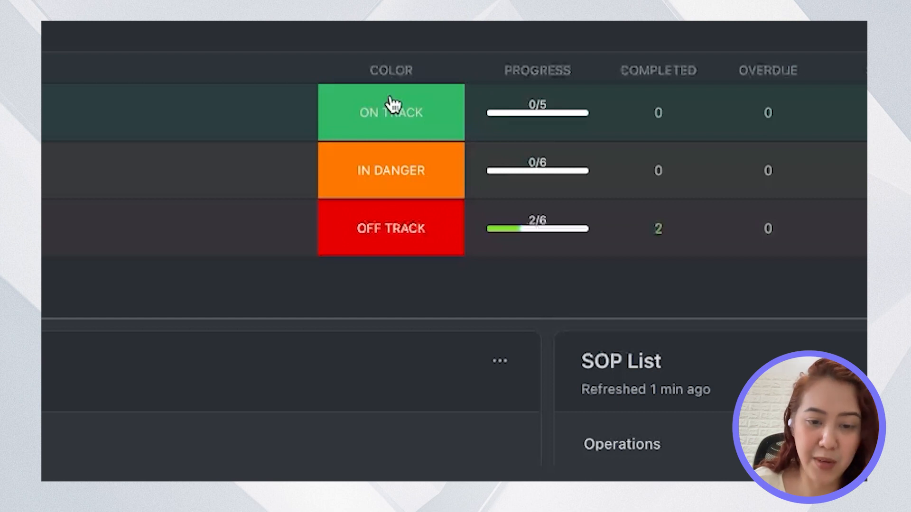
Look through the color labels available for Clients List, including the option to edit colors, and keep the current one
click(422, 111)
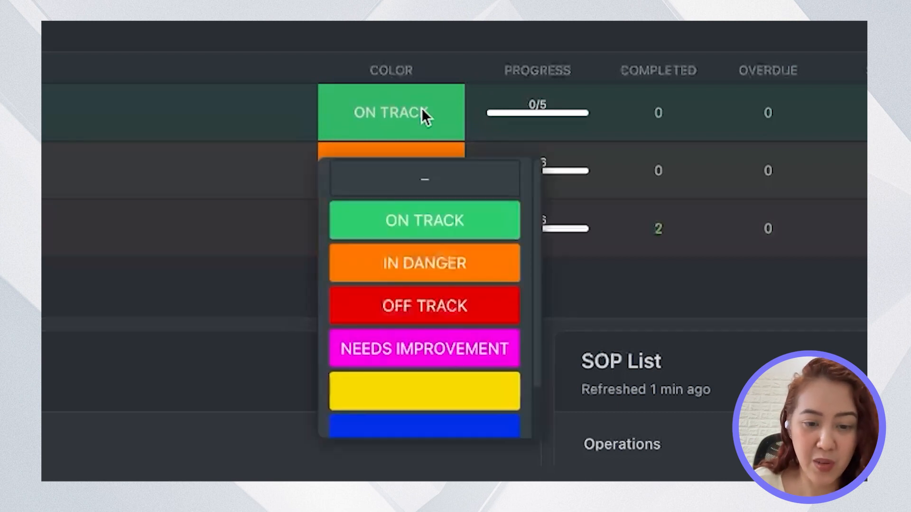
scroll(405, 260, down, 2)
scroll(404, 259, up, 2)
scroll(403, 259, down, 2)
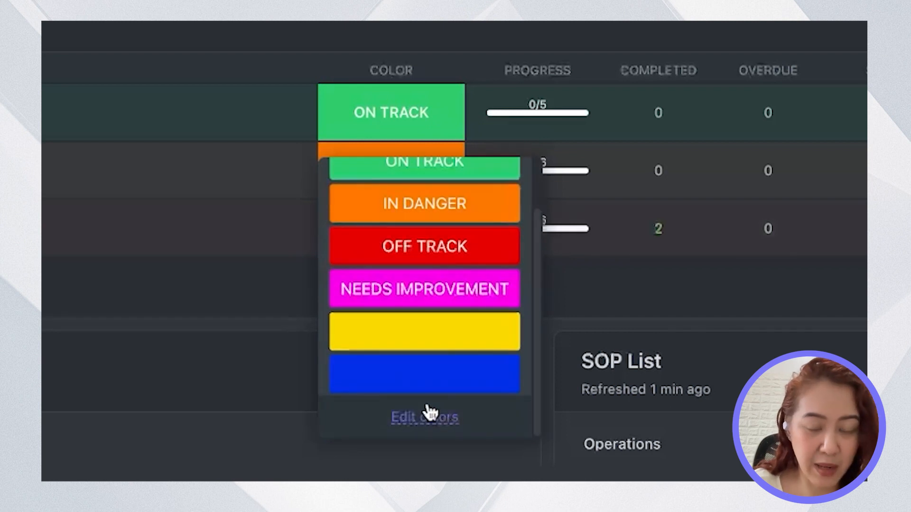
click(504, 23)
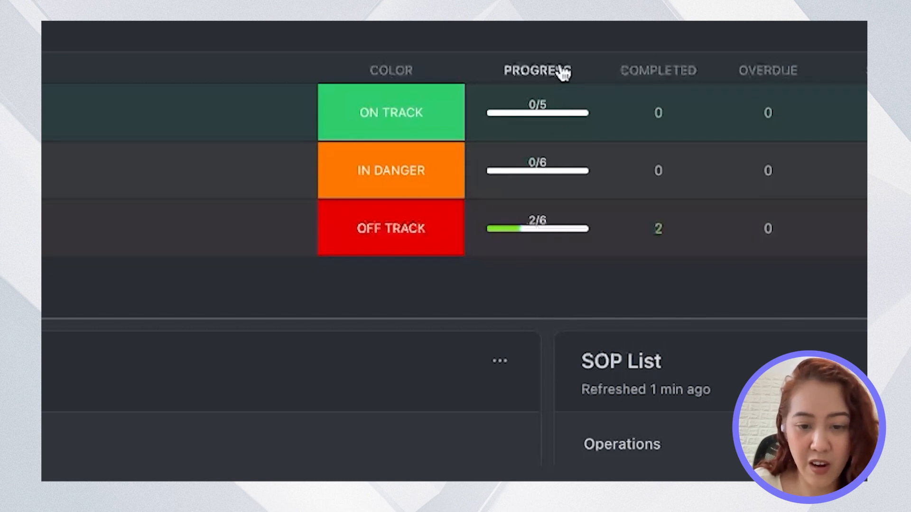
Show the Calculation column in the Portfolio widget
mouse_move(535, 234)
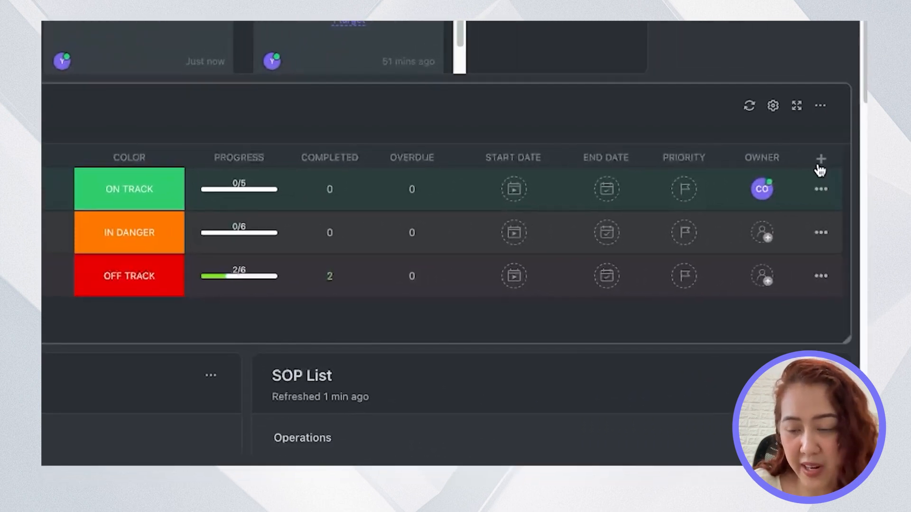
click(821, 169)
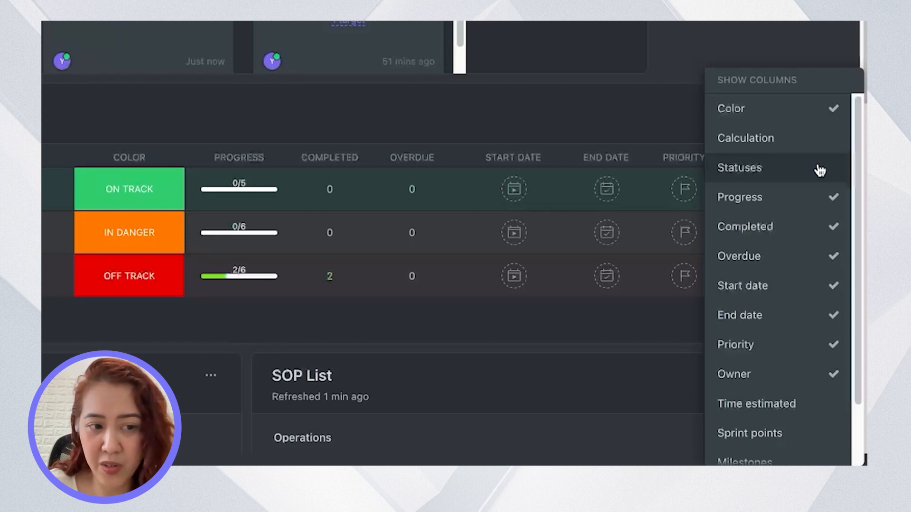
click(810, 145)
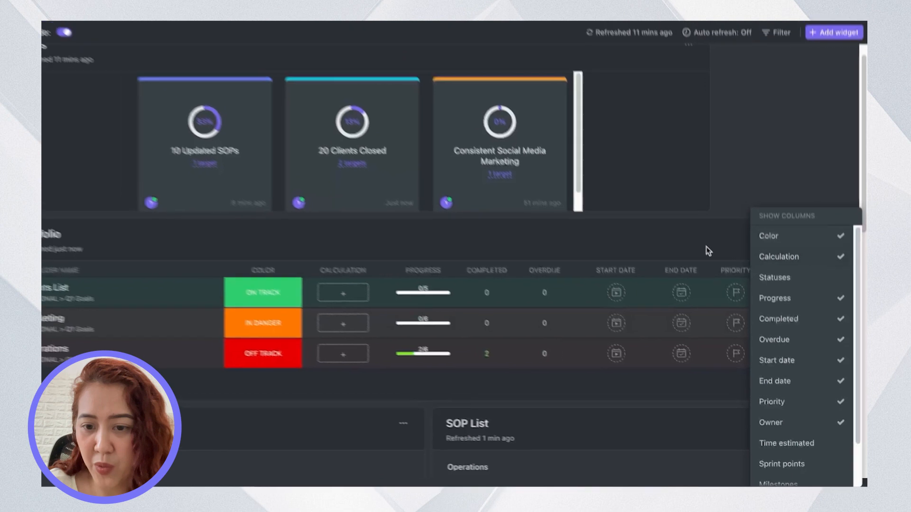
Examine the calculation setup for Clients List in the Portfolio, and close it without adding a calculation
click(643, 125)
click(363, 309)
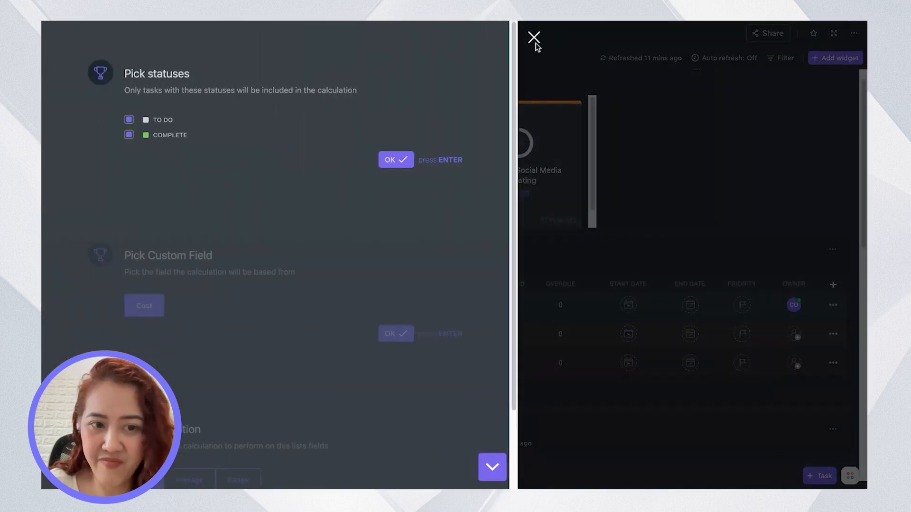
click(534, 37)
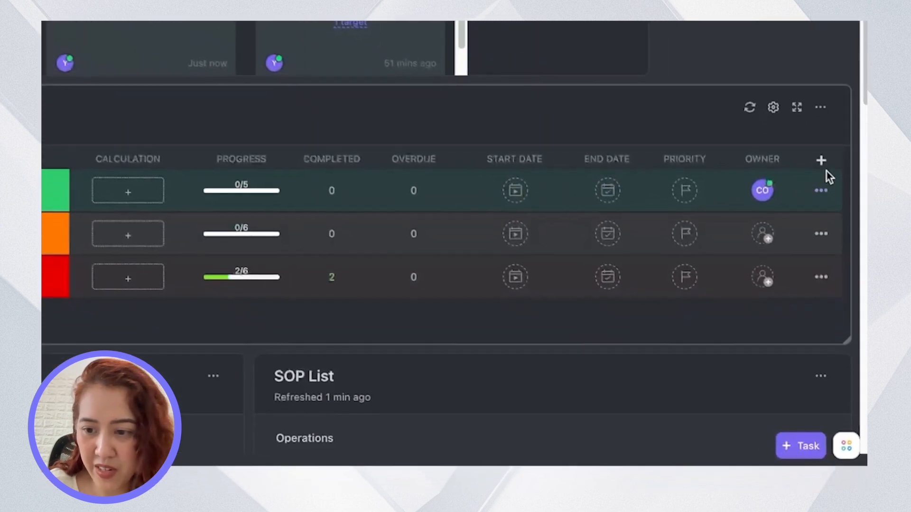
Review the other columns available for the Portfolio widget, and look over the Portfolio, Social Media and SOP List widgets
click(832, 283)
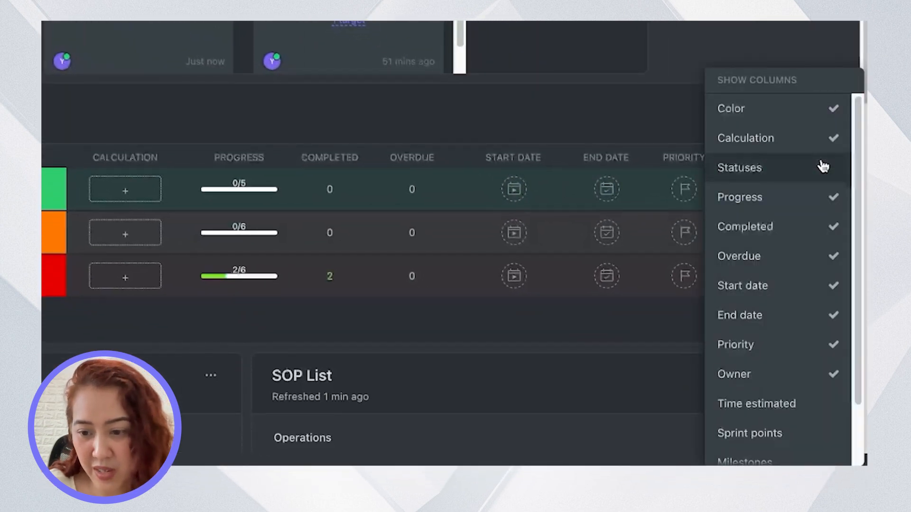
scroll(780, 319, down, 2)
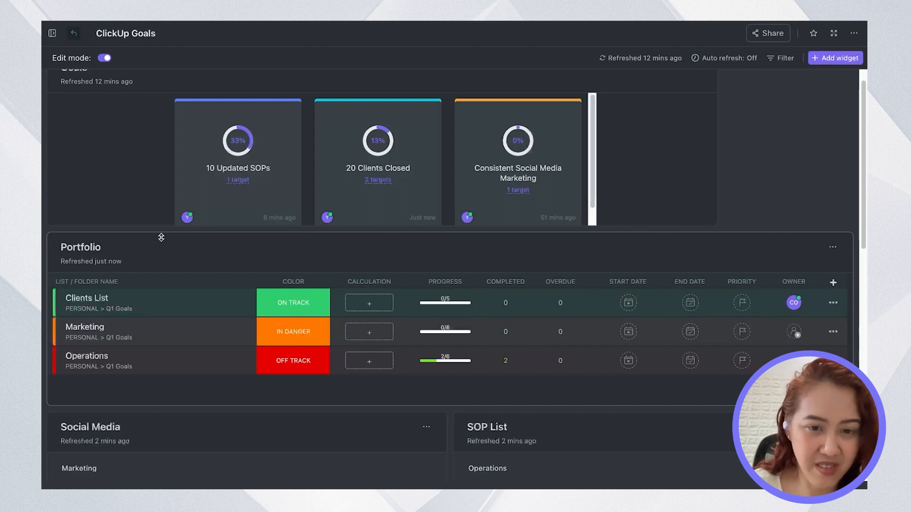
scroll(193, 266, down, 3)
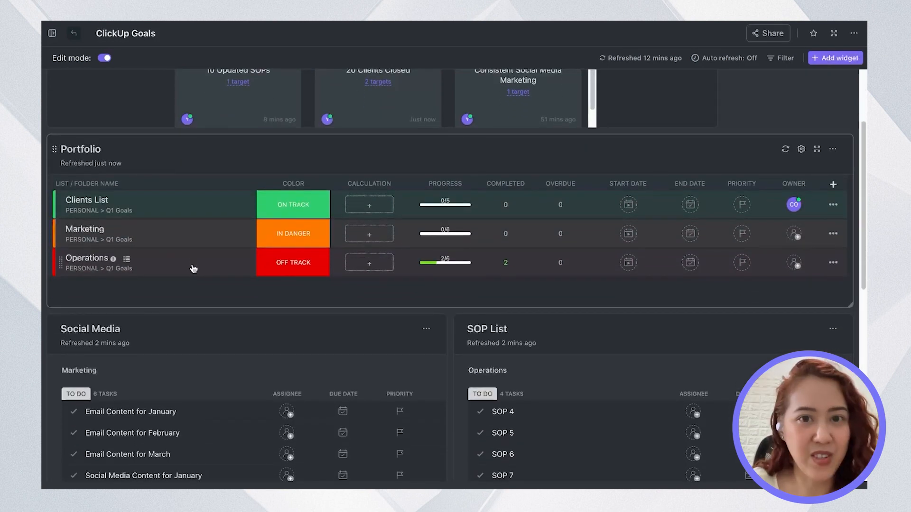
scroll(193, 269, down, 2)
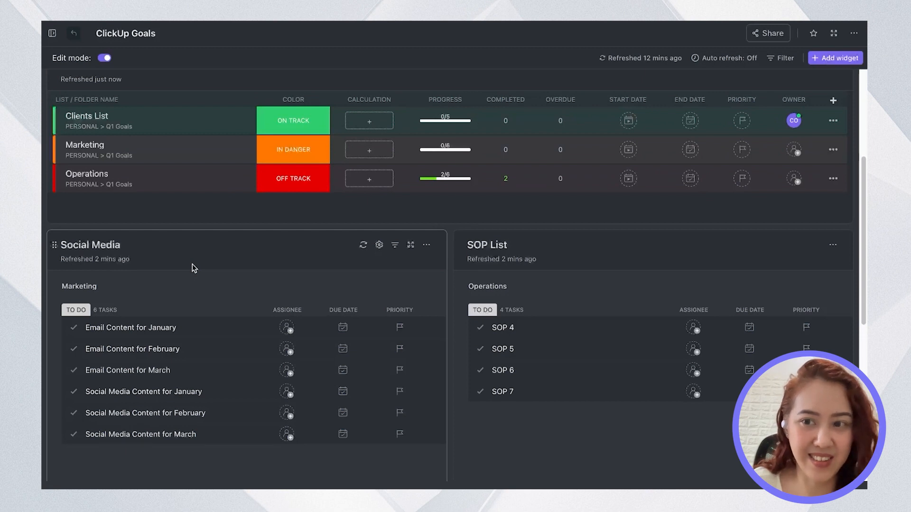
click(819, 59)
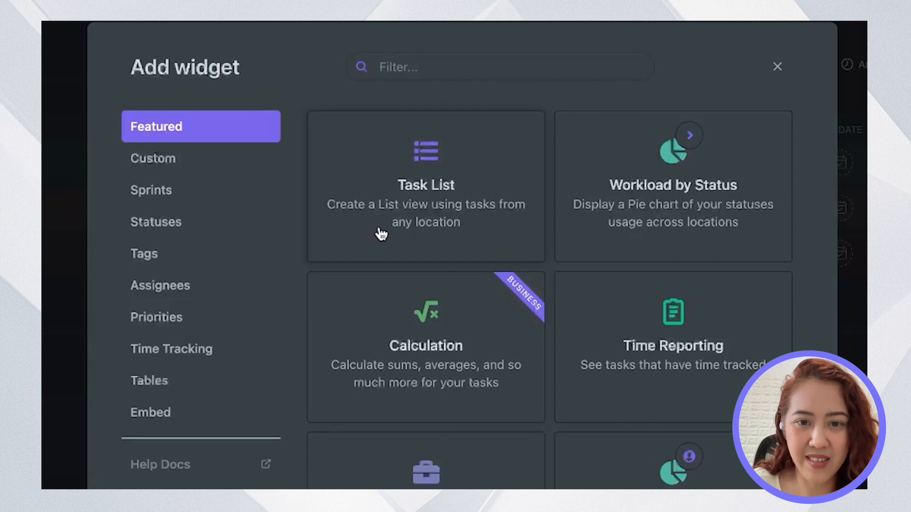
click(450, 197)
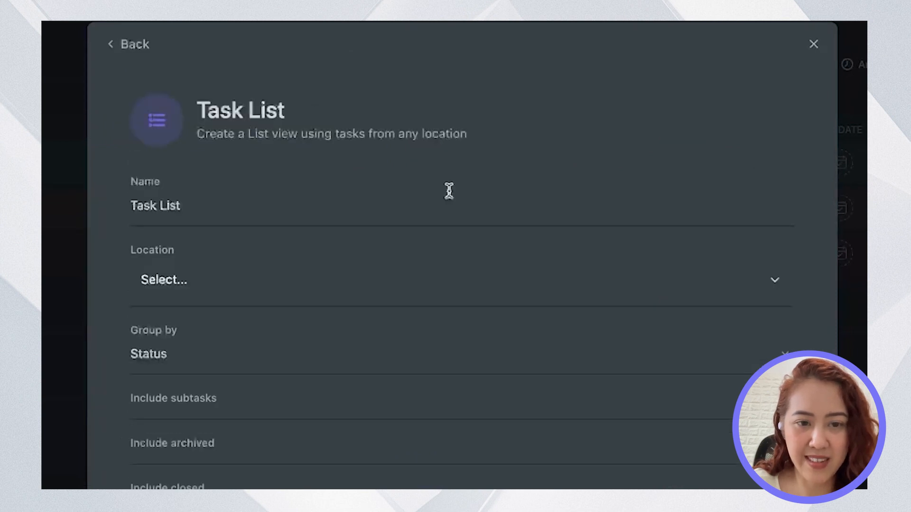
click(190, 278)
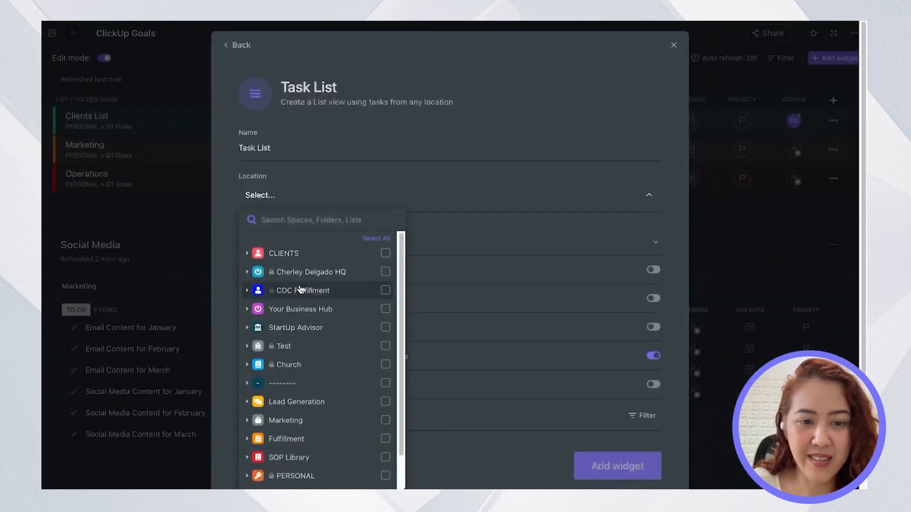
scroll(300, 289, down, 2)
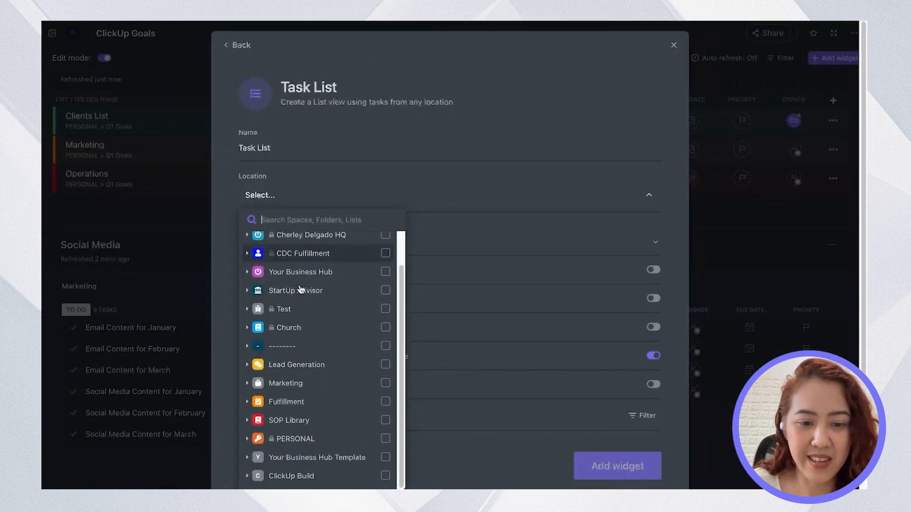
click(251, 437)
scroll(252, 439, down, 4)
click(250, 441)
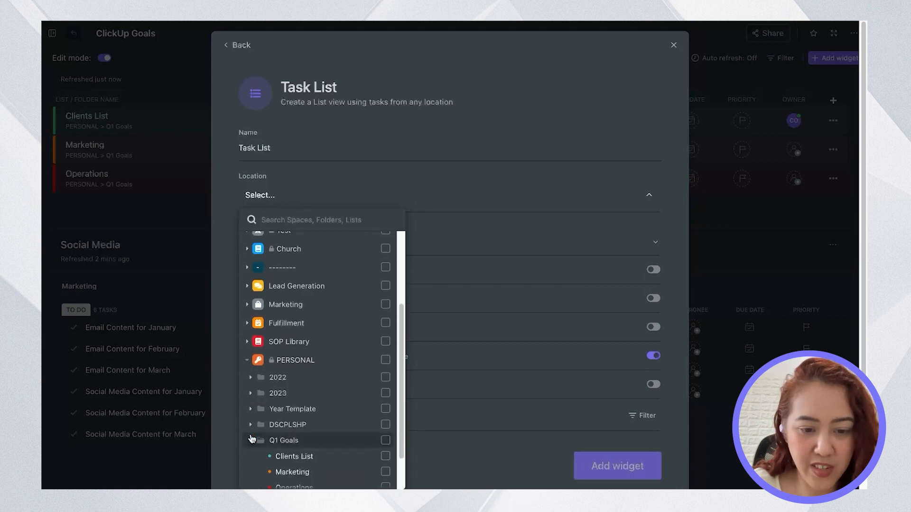
scroll(252, 438, down, 2)
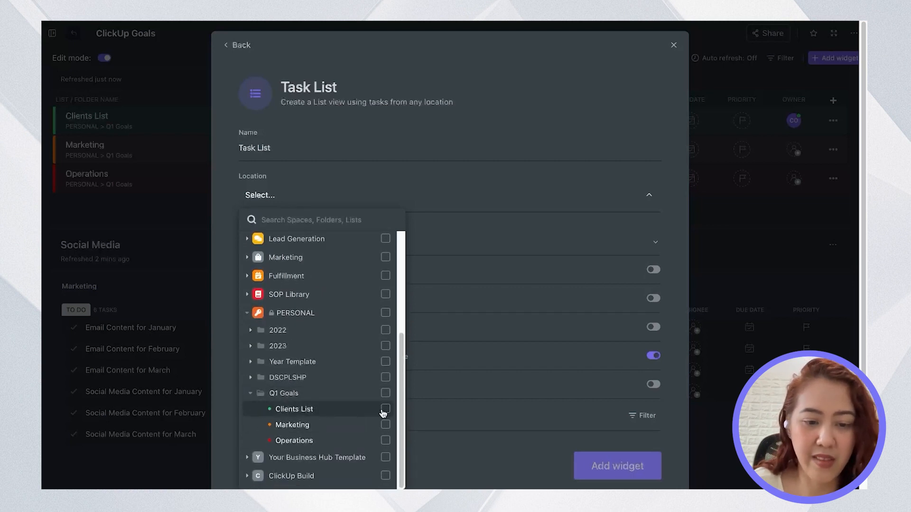
click(475, 421)
click(673, 47)
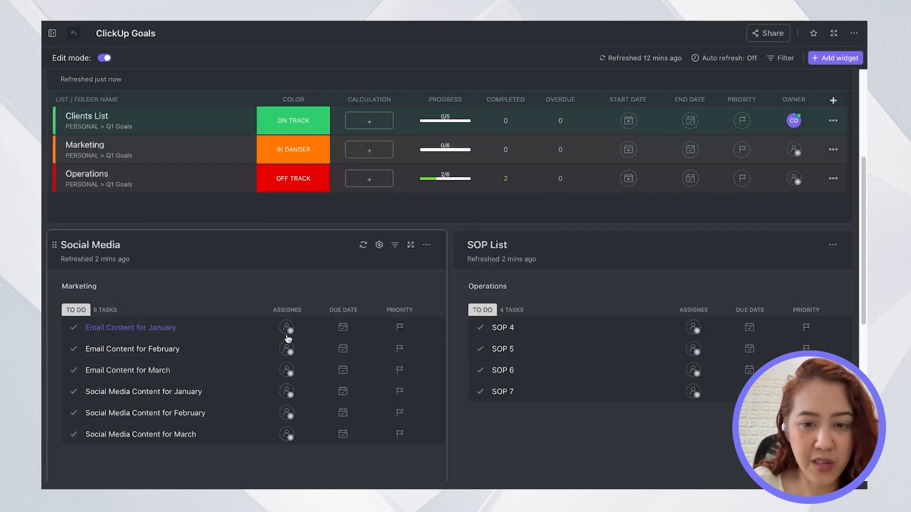
Add a Task List widget to the dashboard, using Clients List from the PERSONAL space's Q1 Goals folder as its location
scroll(294, 332, down, 3)
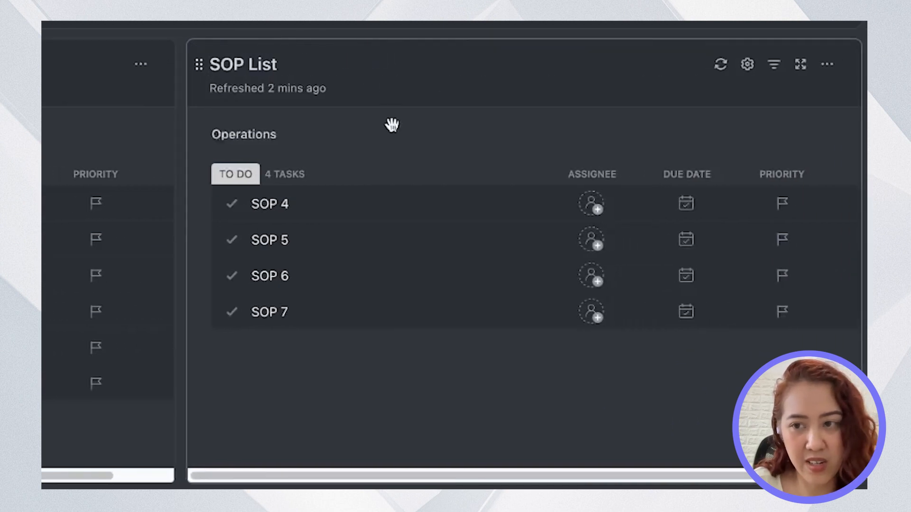
click(823, 57)
click(467, 136)
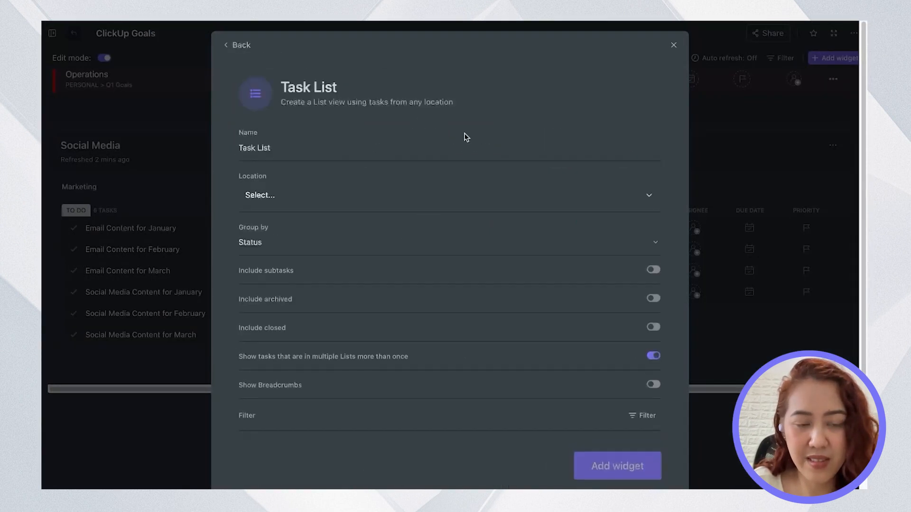
click(260, 197)
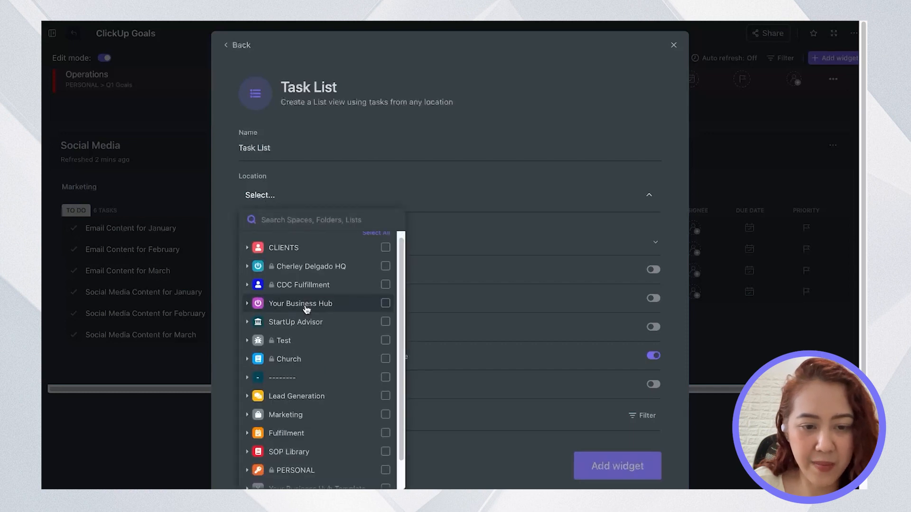
scroll(284, 370, down, 2)
click(247, 439)
scroll(250, 437, down, 2)
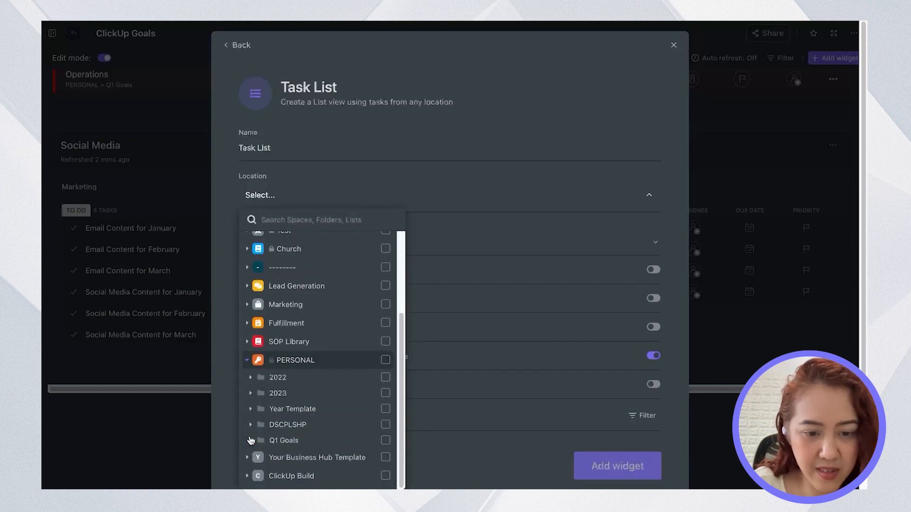
click(251, 441)
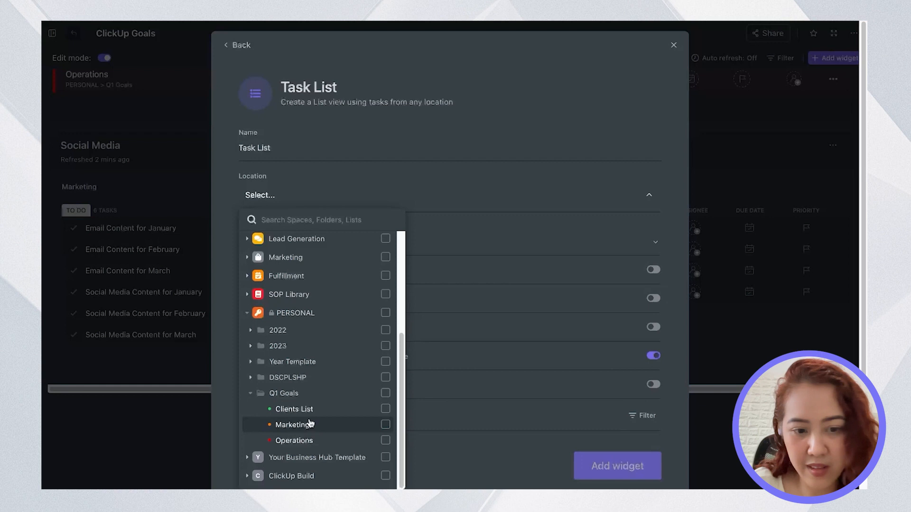
click(309, 411)
click(604, 467)
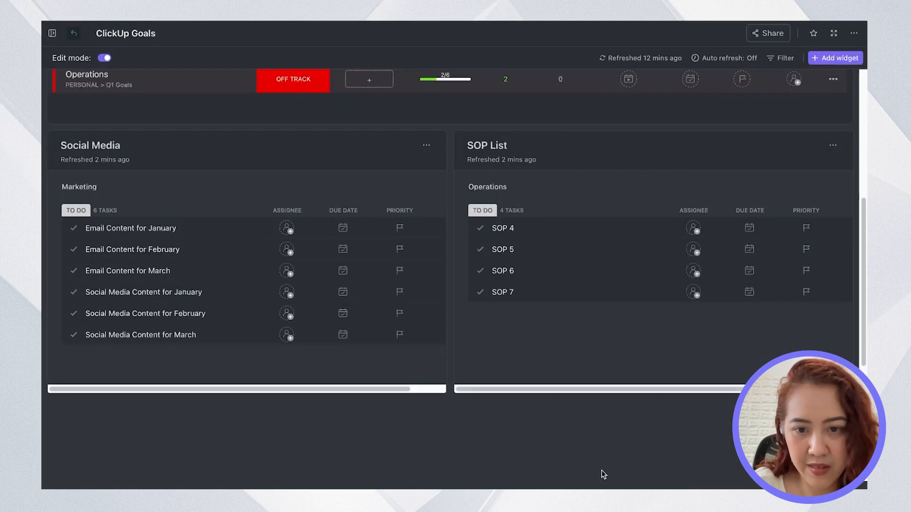
Rename the new Task List widget as Clients List and make it taller
scroll(601, 473, down, 2)
drag(375, 403, 382, 310)
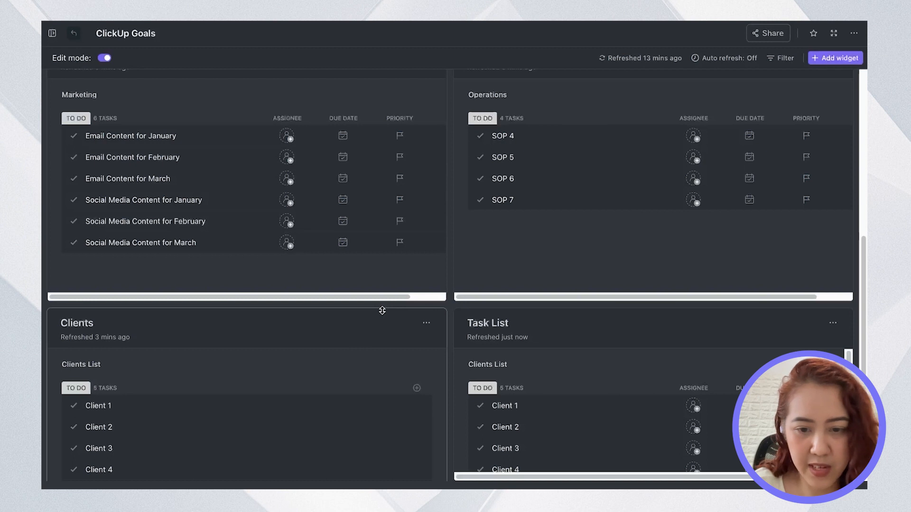
triple_click(531, 321)
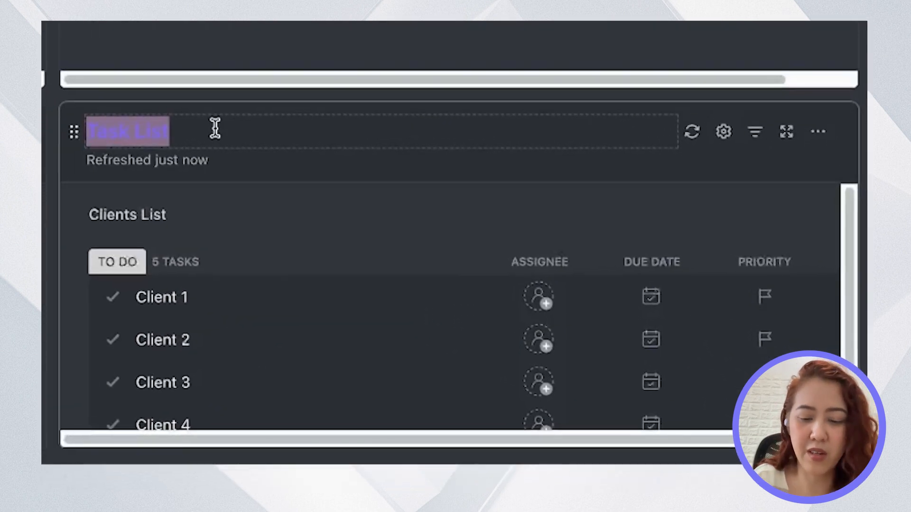
text(Clients)
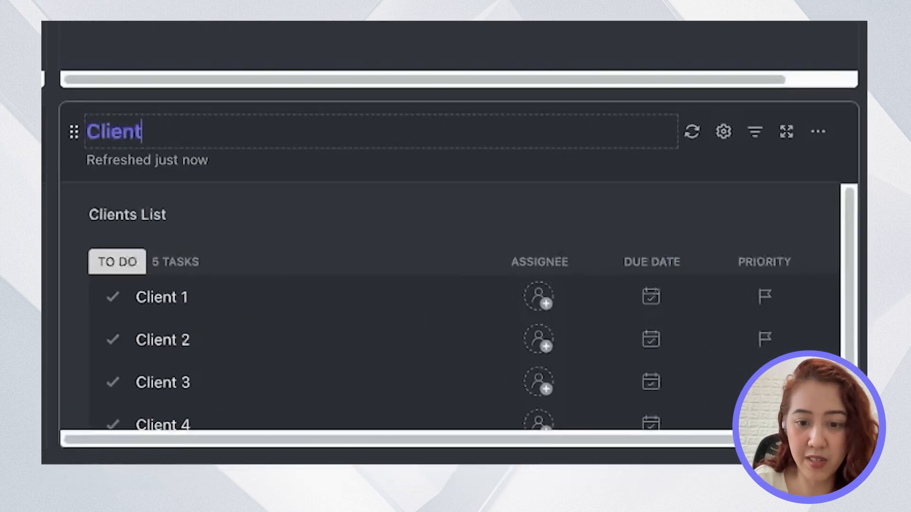
text( List)
key(Return)
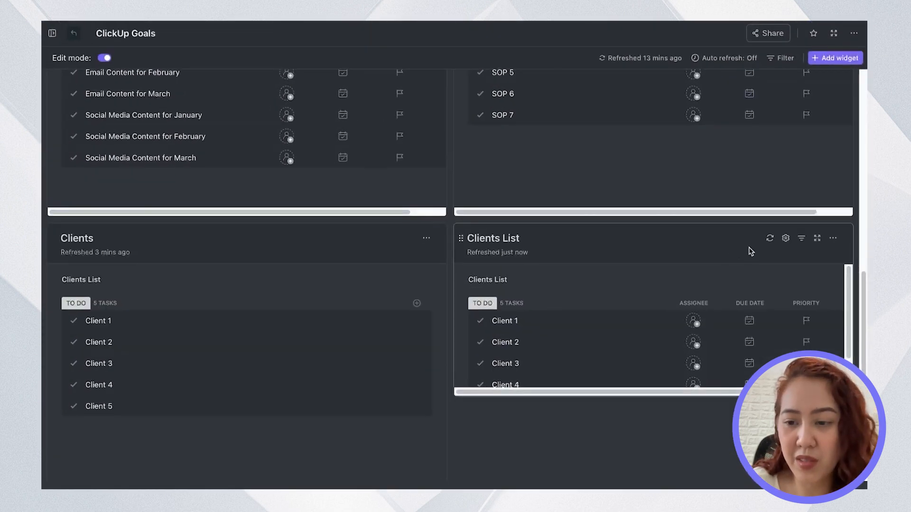
drag(679, 390, 674, 477)
Examine the Clients List widget's settings, including its Group by options, and close them without changing anything
click(785, 238)
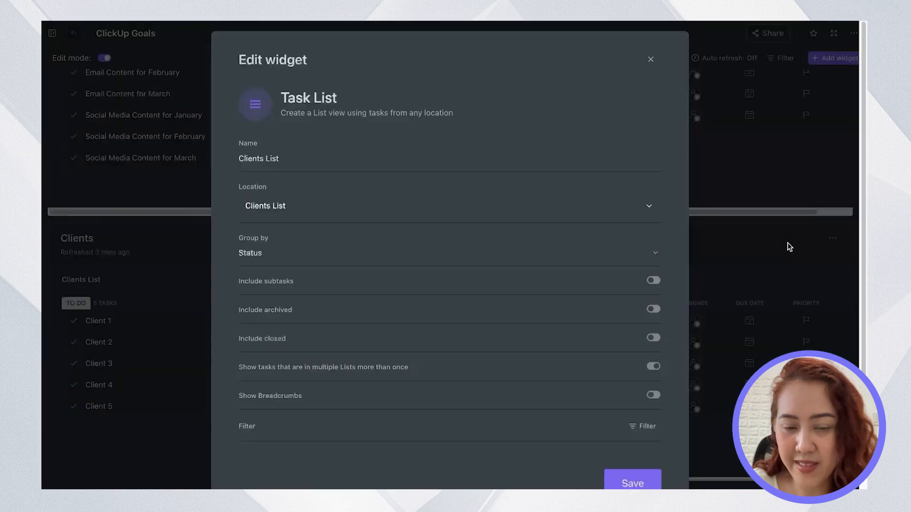
click(303, 255)
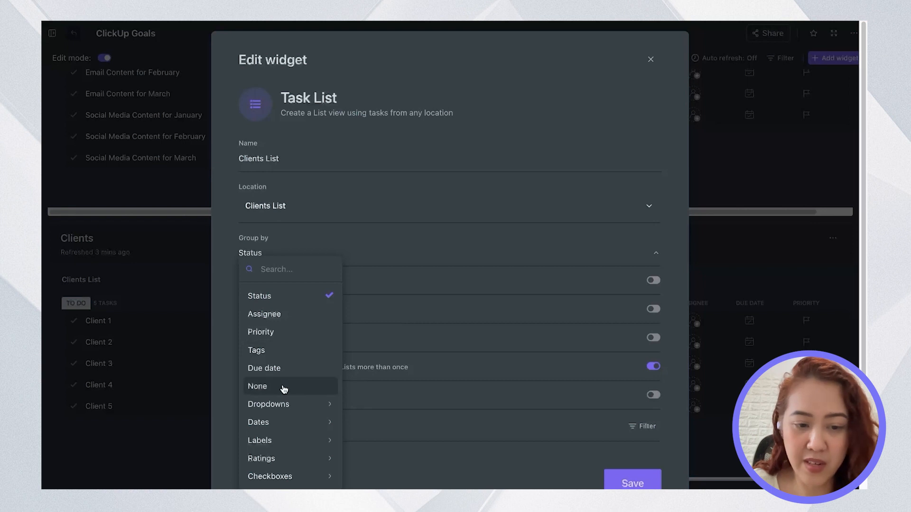
click(551, 247)
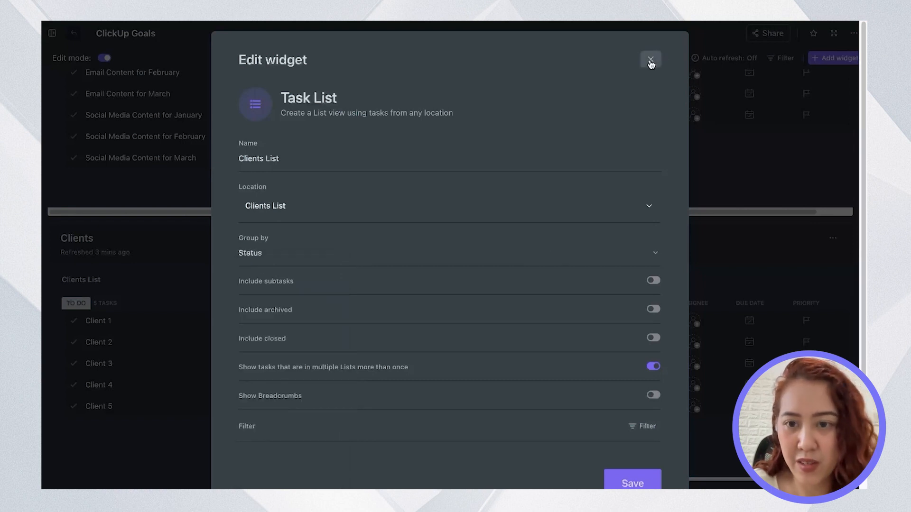
click(650, 61)
Review the Goals, Portfolio and task list widgets across the dashboard
scroll(564, 256, up, 15)
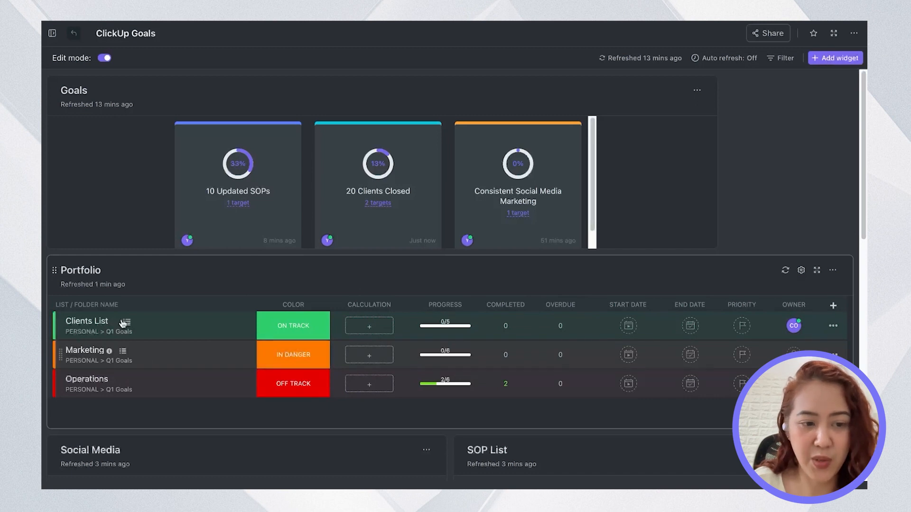
scroll(128, 322, down, 6)
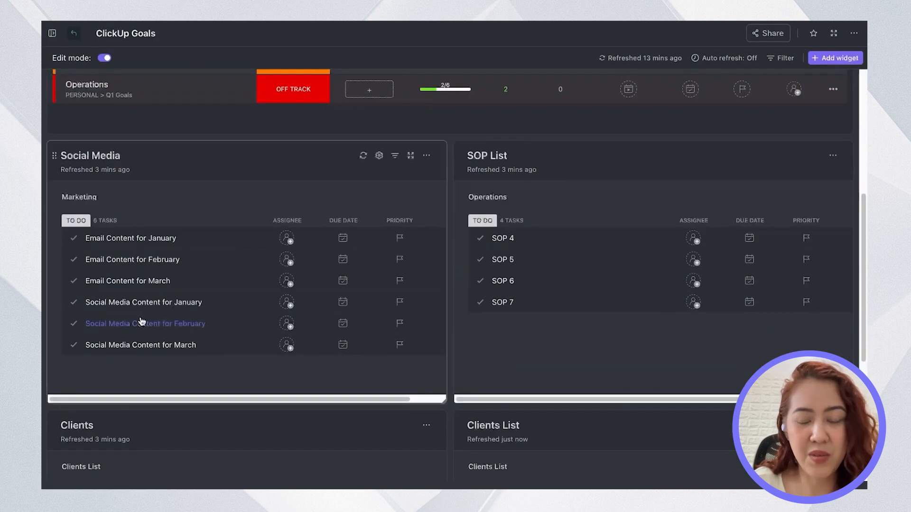
scroll(434, 236, up, 6)
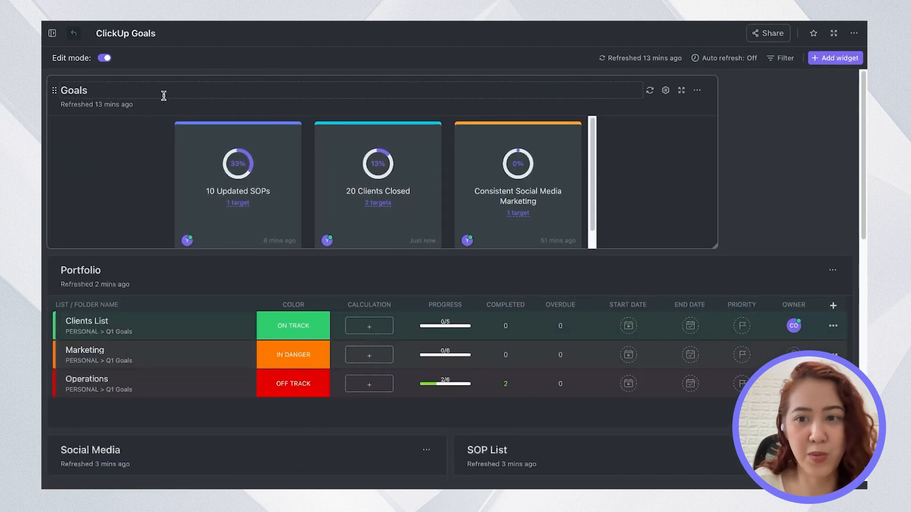
scroll(767, 185, down, 6)
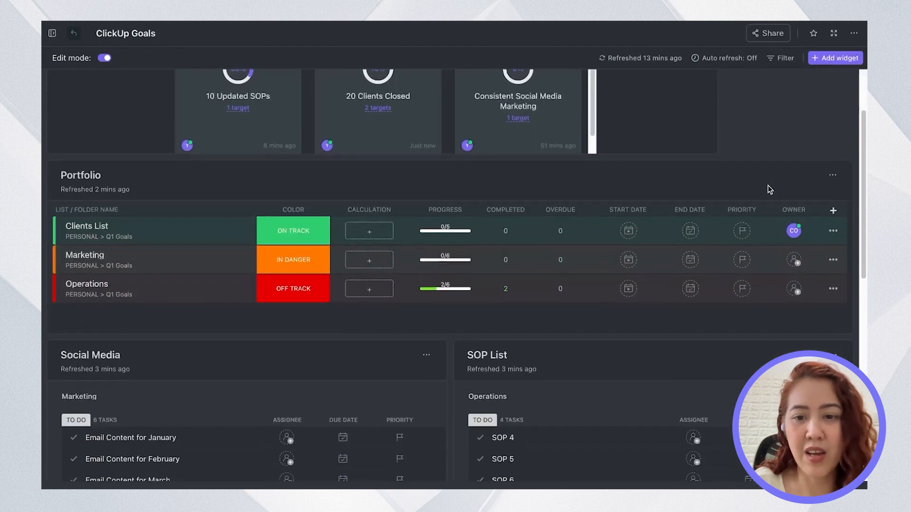
Go to Clients List, look at the goal linked to the Client 1 task, and close the task
click(68, 38)
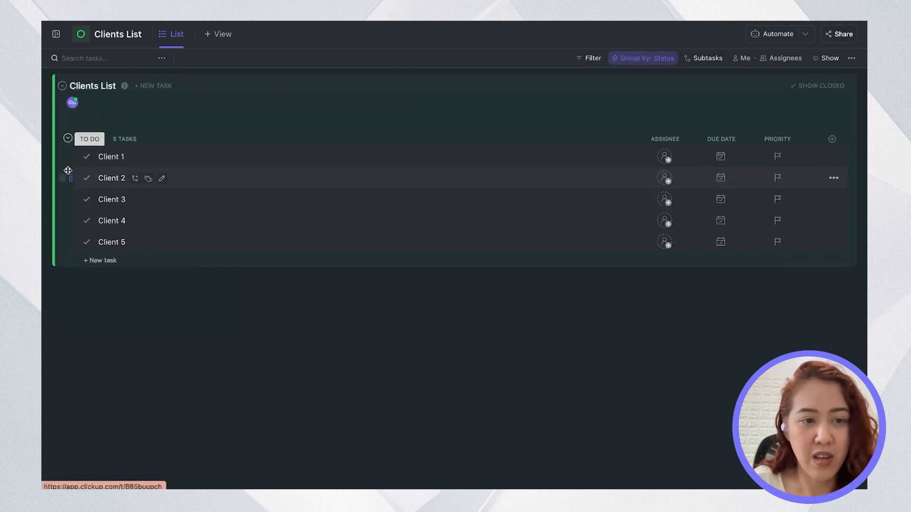
click(115, 158)
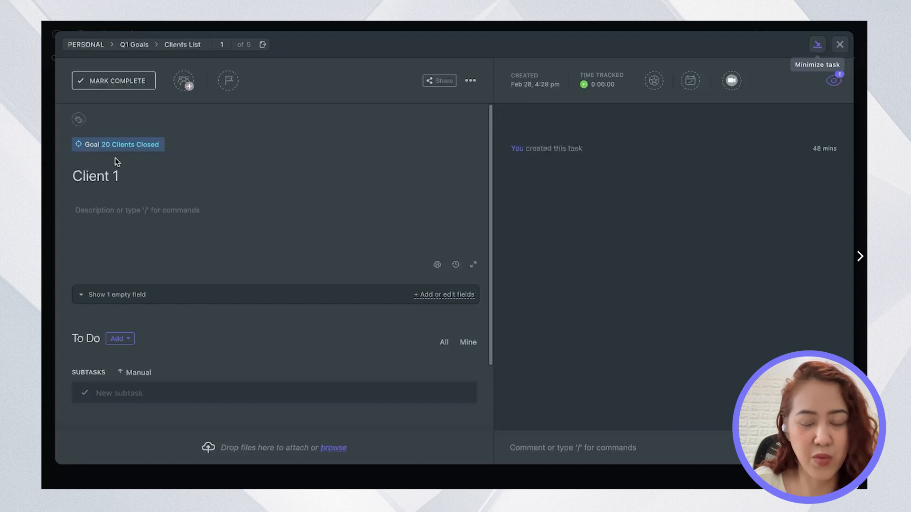
click(840, 45)
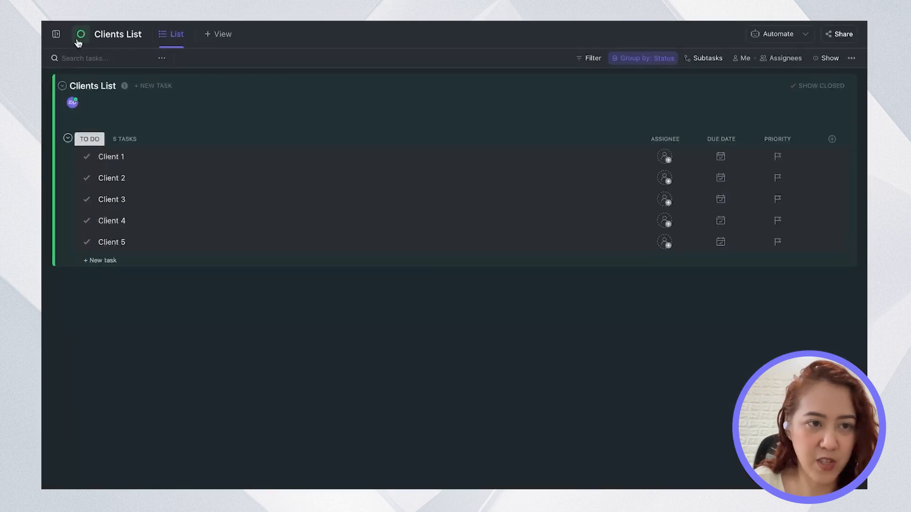
Show the Marketing list, open the Q1 Goals folder, and look through its Clients List, Marketing and Operations tasks
click(56, 34)
scroll(107, 346, down, 4)
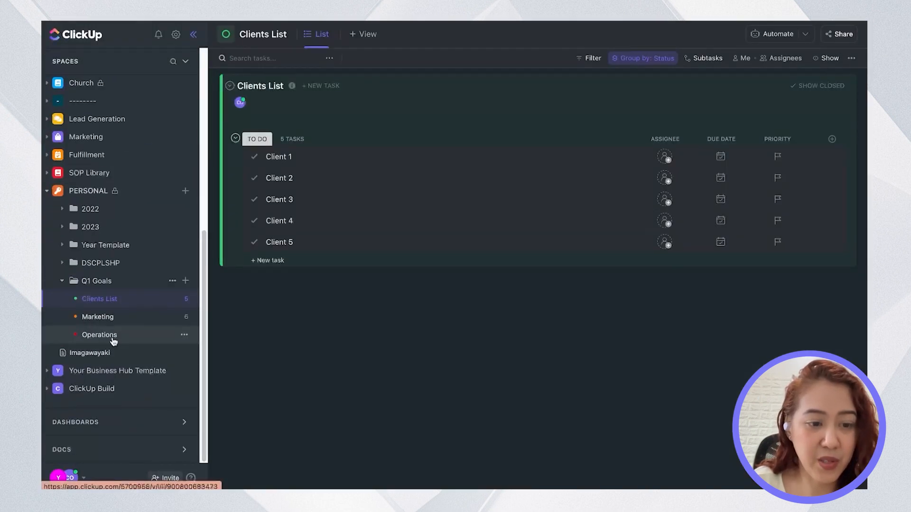
click(110, 316)
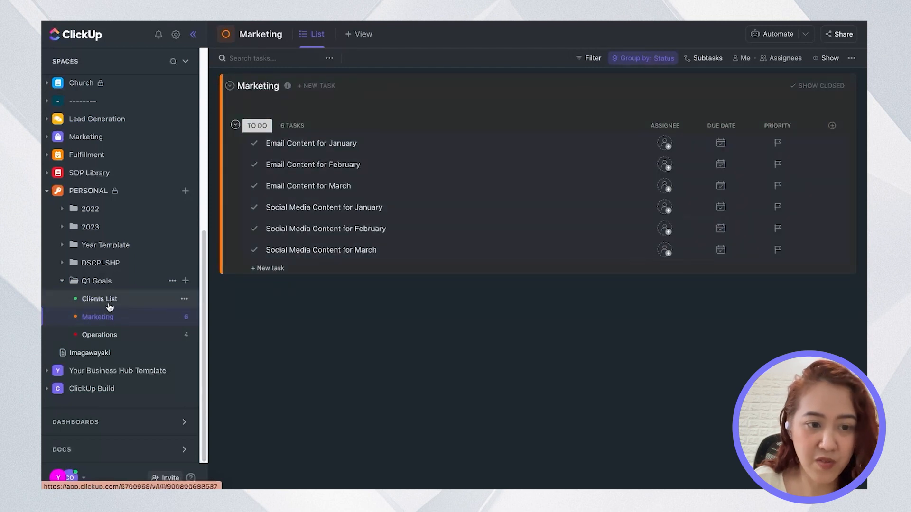
click(105, 284)
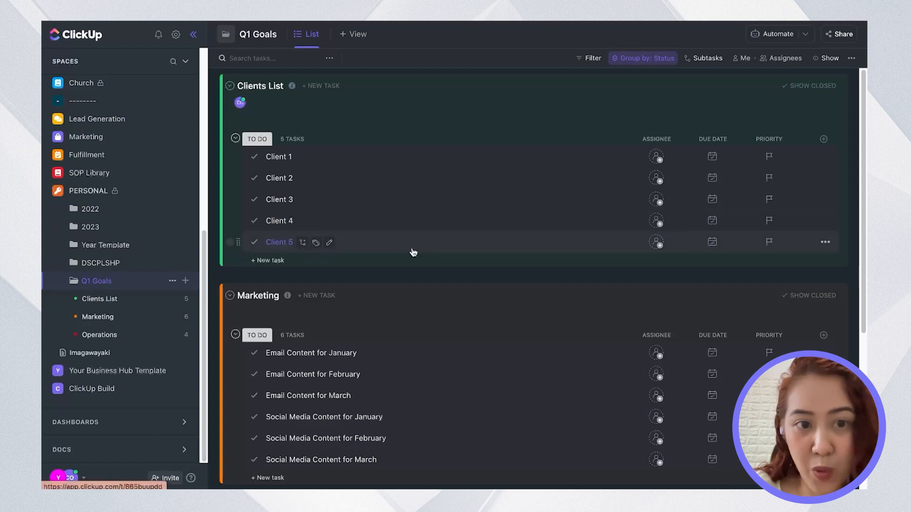
scroll(412, 252, down, 1)
scroll(413, 252, up, 1)
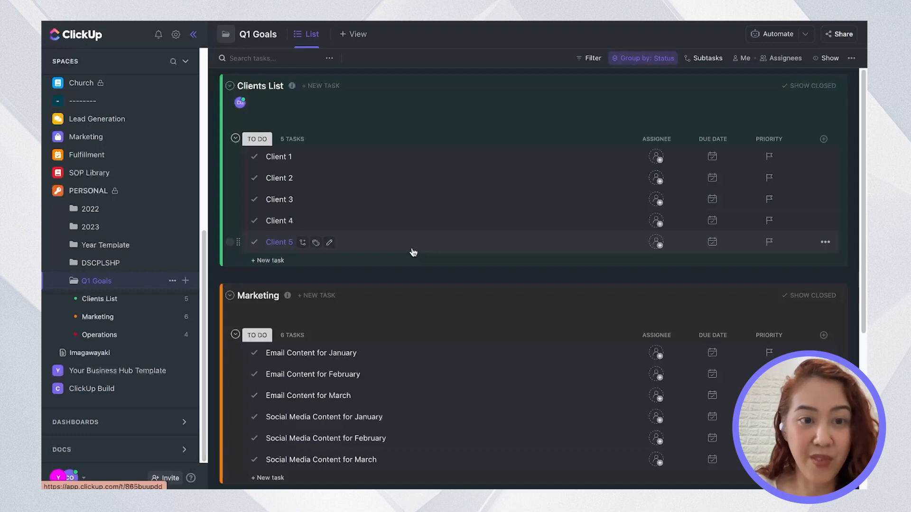
scroll(504, 272, down, 3)
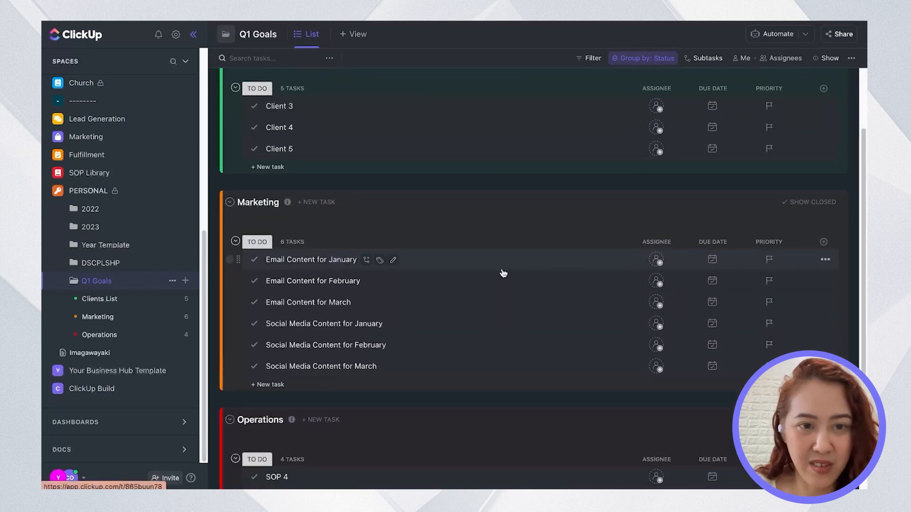
scroll(504, 272, down, 5)
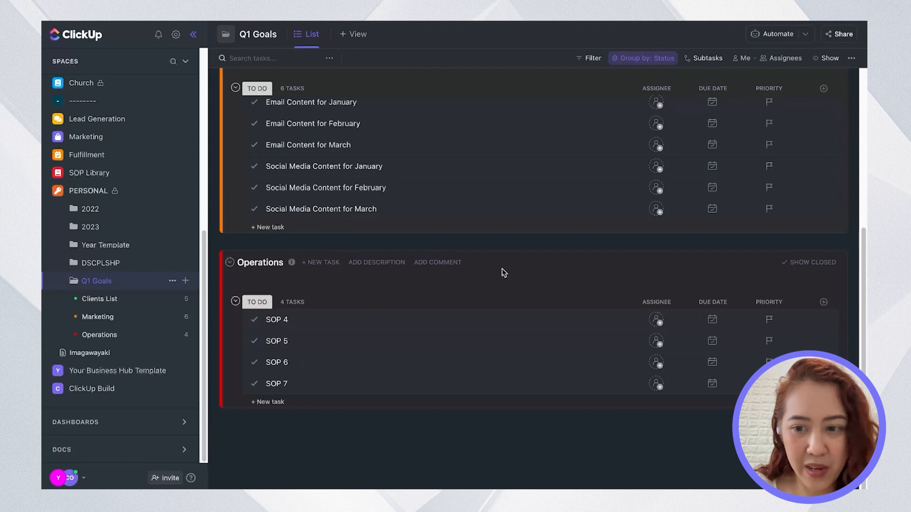
scroll(504, 272, up, 8)
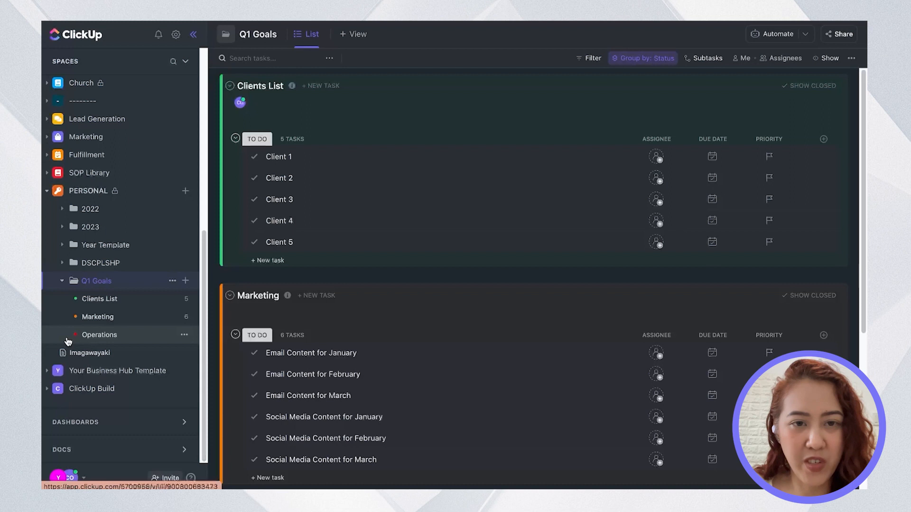
Add another List view to the Q1 Goals folder
click(354, 34)
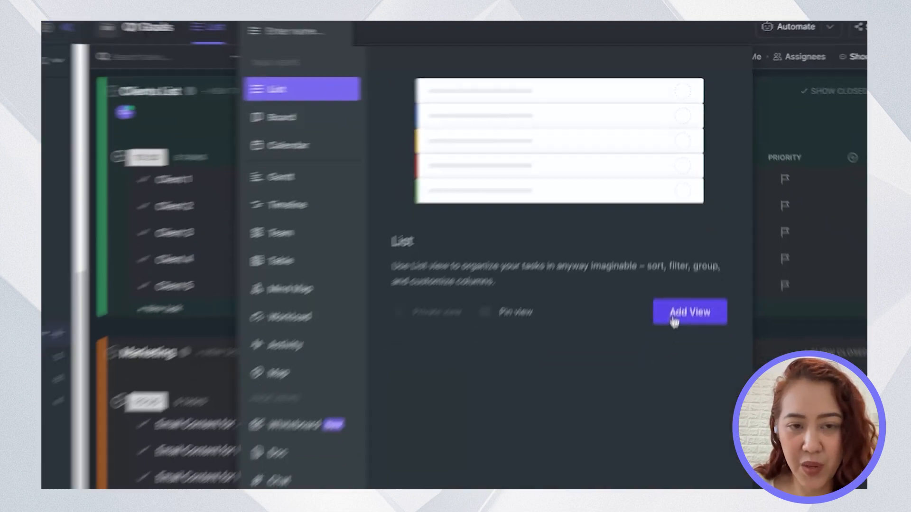
click(678, 364)
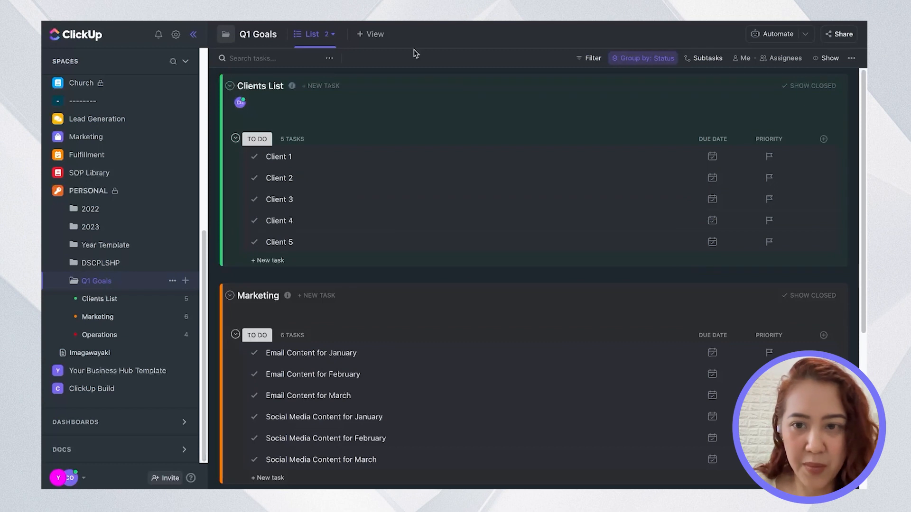
Look through the filter criteria for the new List view, try Status, and close the filters without choosing an option
click(590, 58)
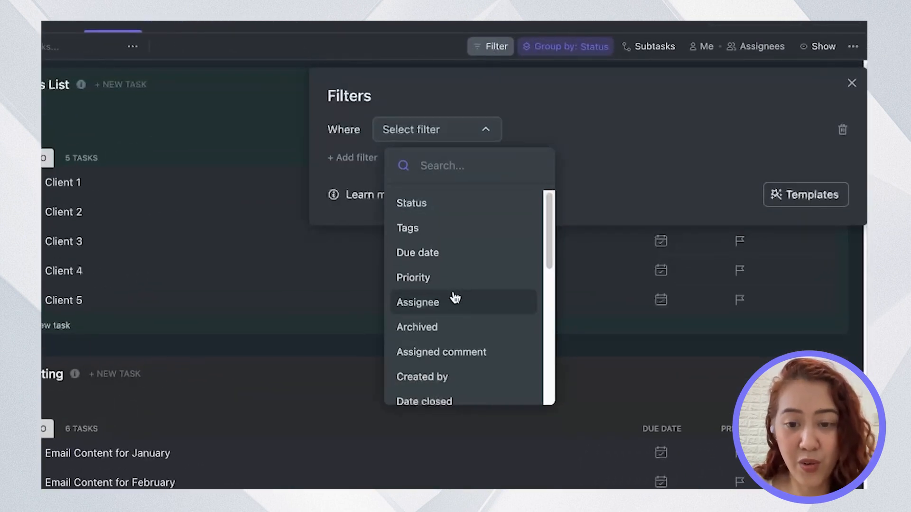
click(449, 208)
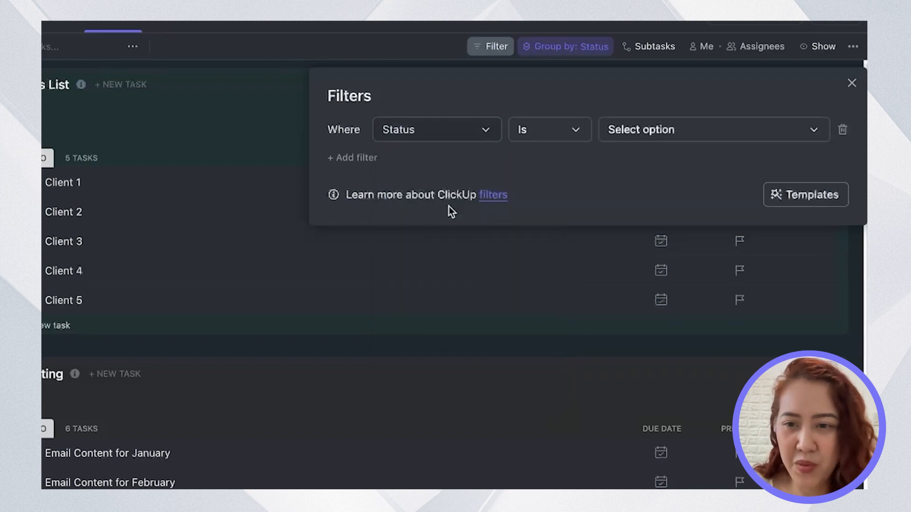
click(336, 25)
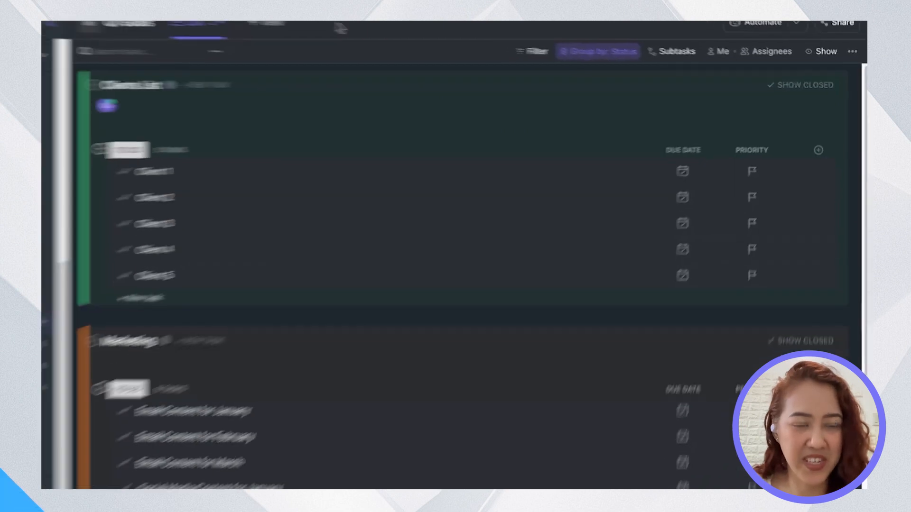